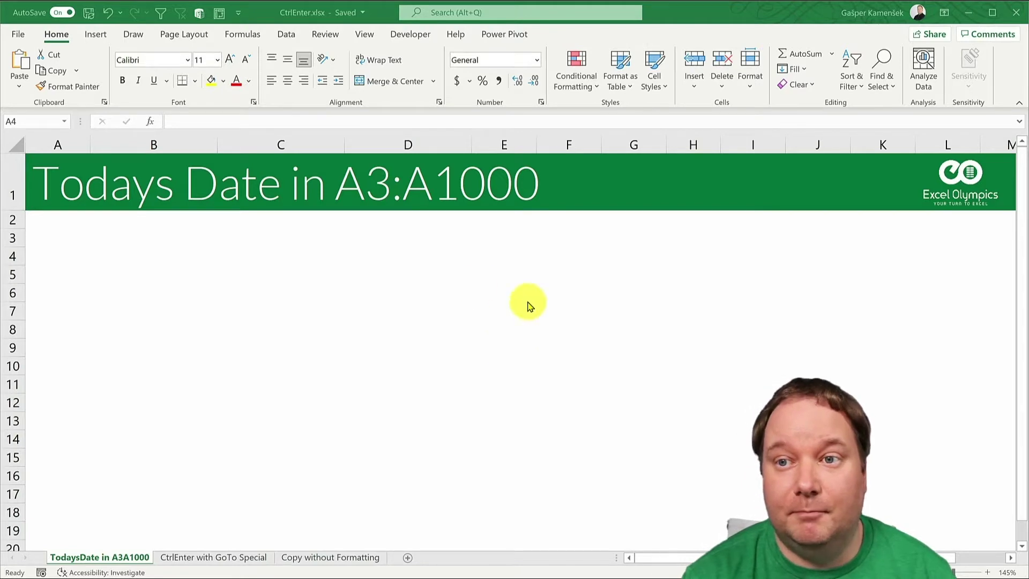
Enter 100 in cell C4 and reselect that cell
click(171, 270)
click(232, 256)
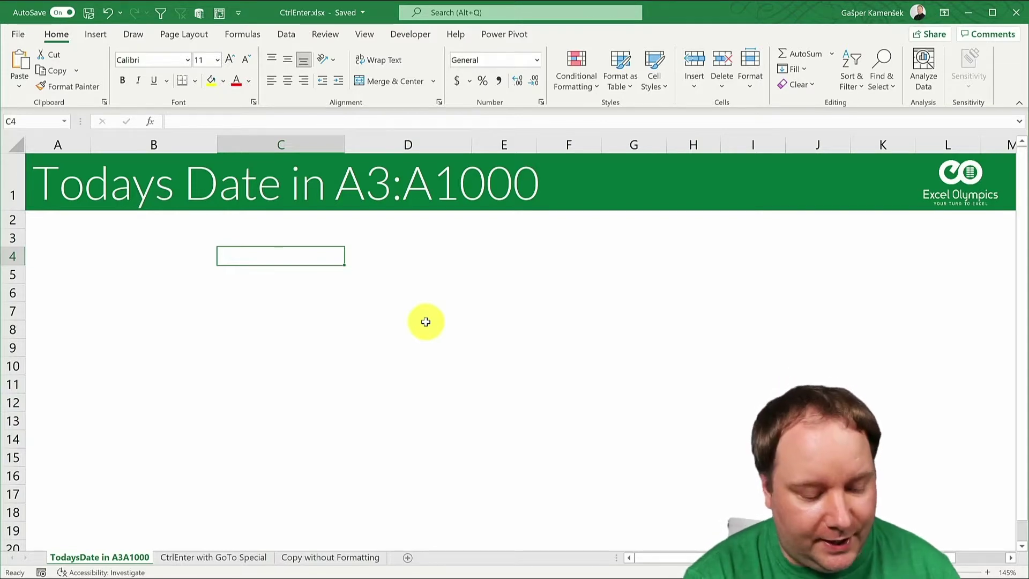
text(100)
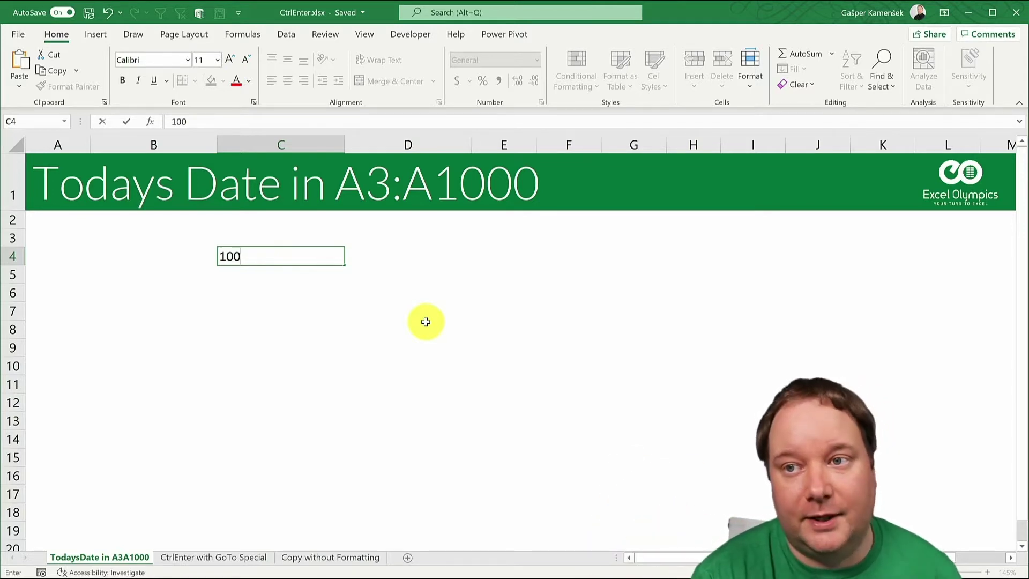
key(Return)
key(Up)
Reopen C4 for editing and recommit its unchanged entry, moving the selection up and then back down
key(F2)
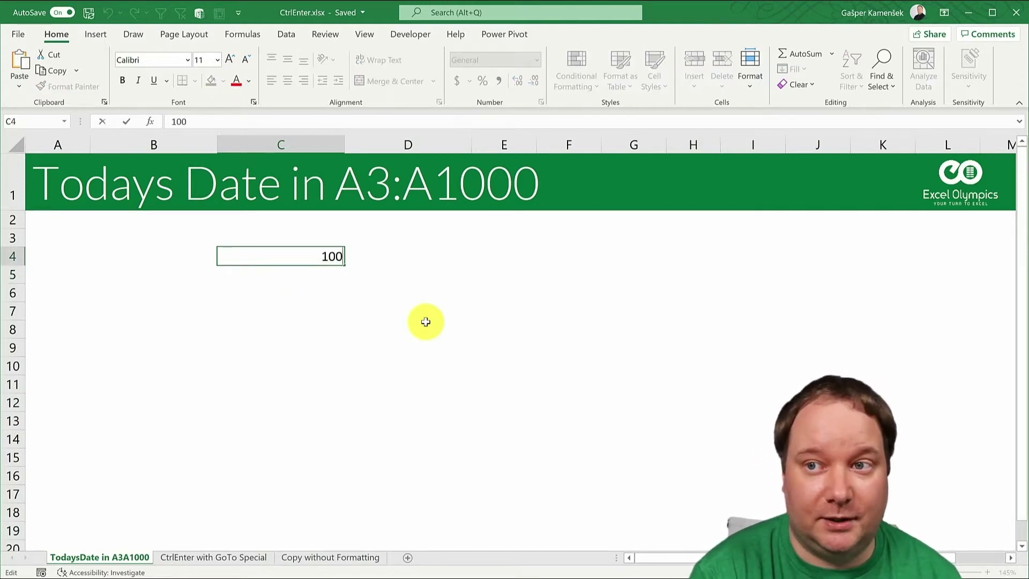
key(shift+Return)
key(F2)
key(Return)
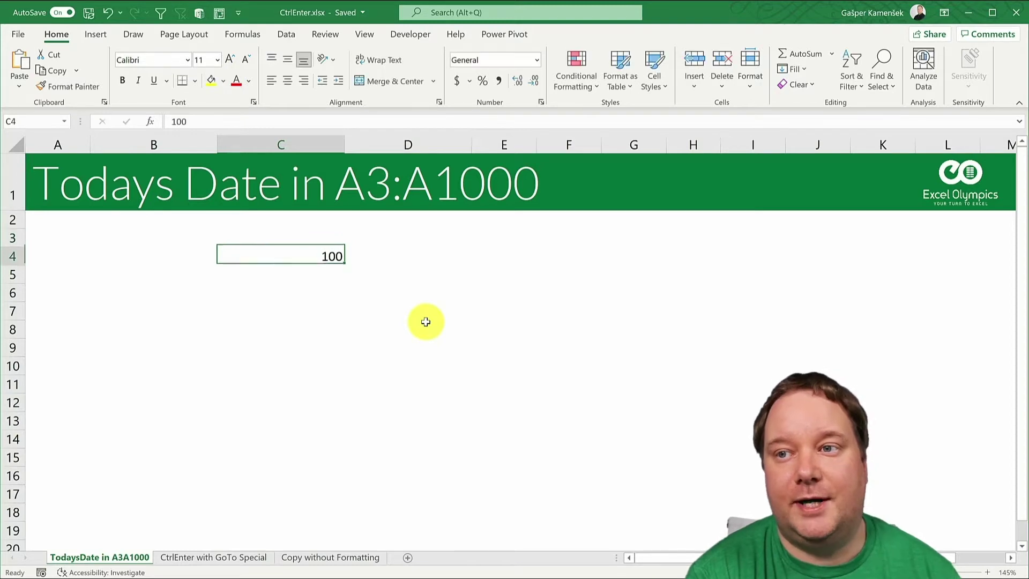
Recommit C4's unchanged entry so that the selection moves one cell right, one cell left, and finally to J13
key(F2)
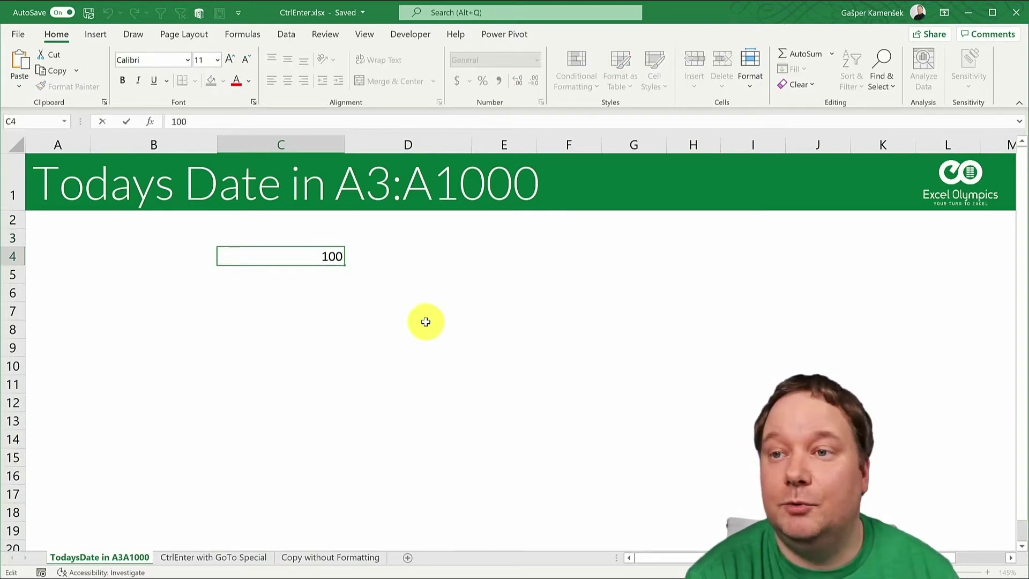
key(Tab)
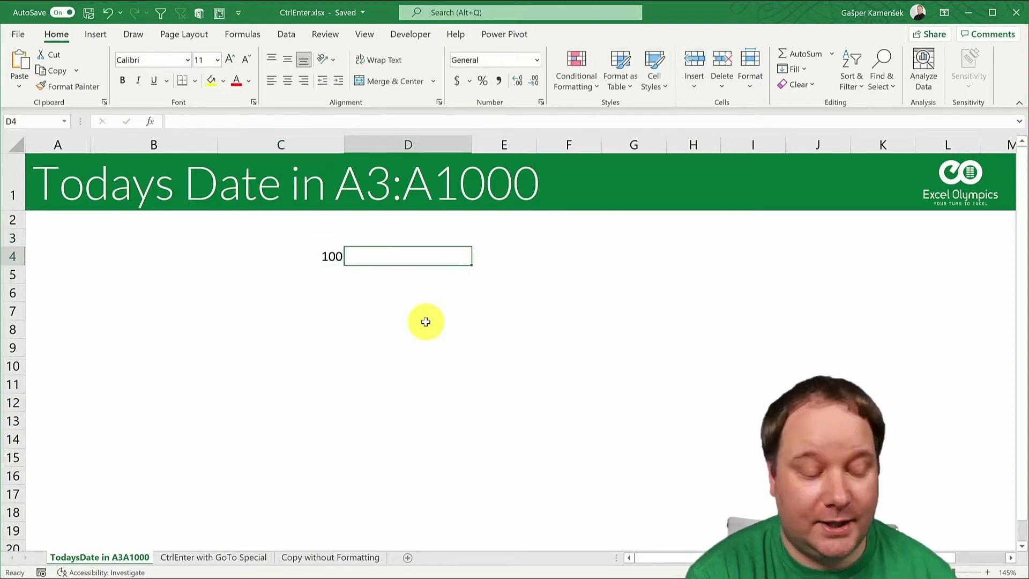
key(shift+Tab)
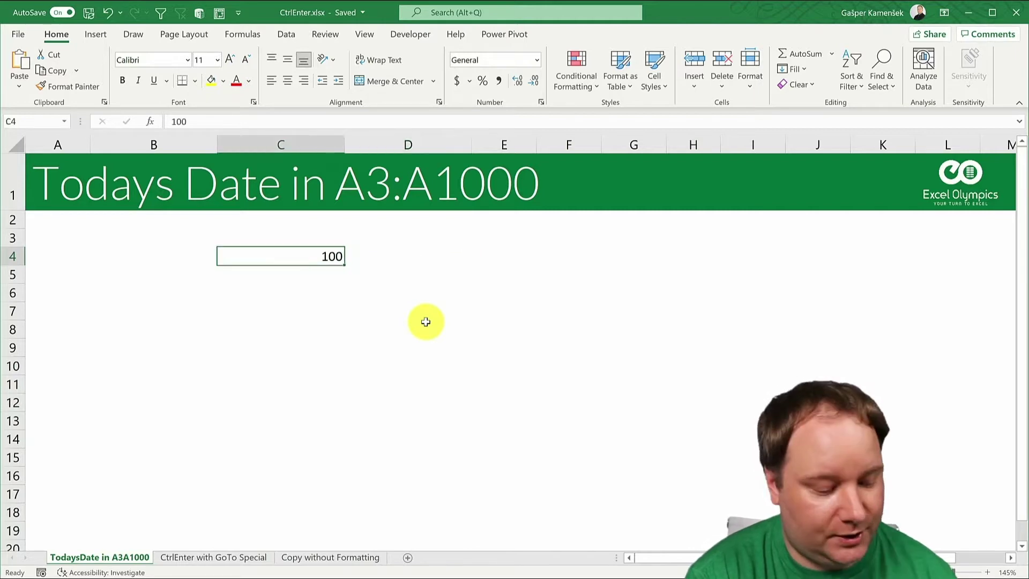
key(F2)
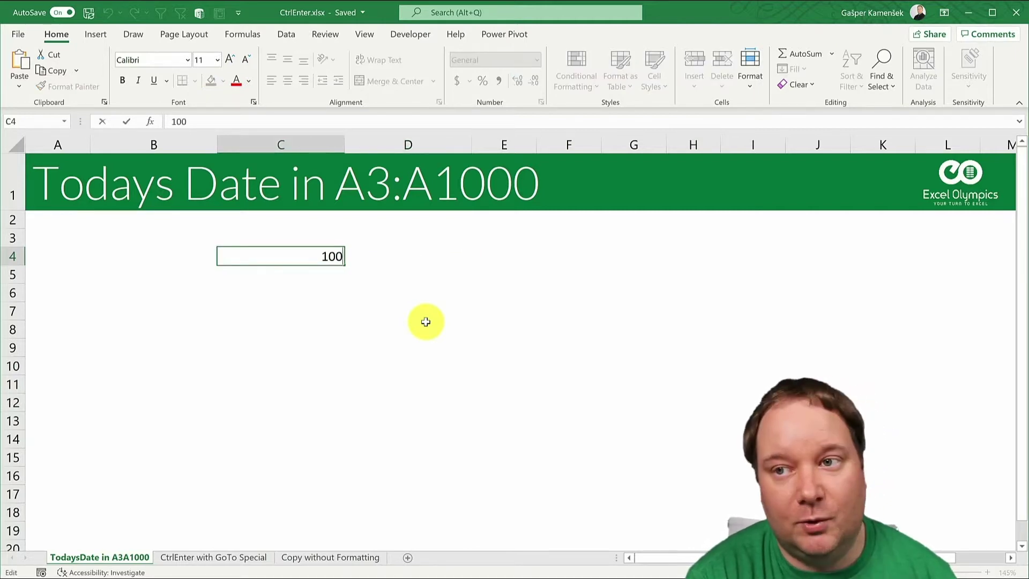
key(shift+Tab)
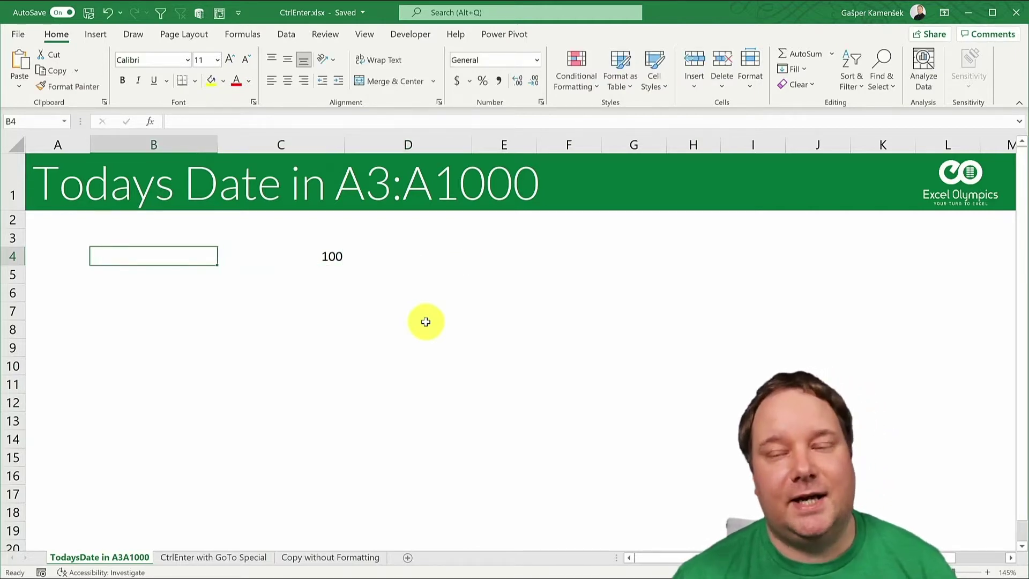
key(Tab)
key(F2)
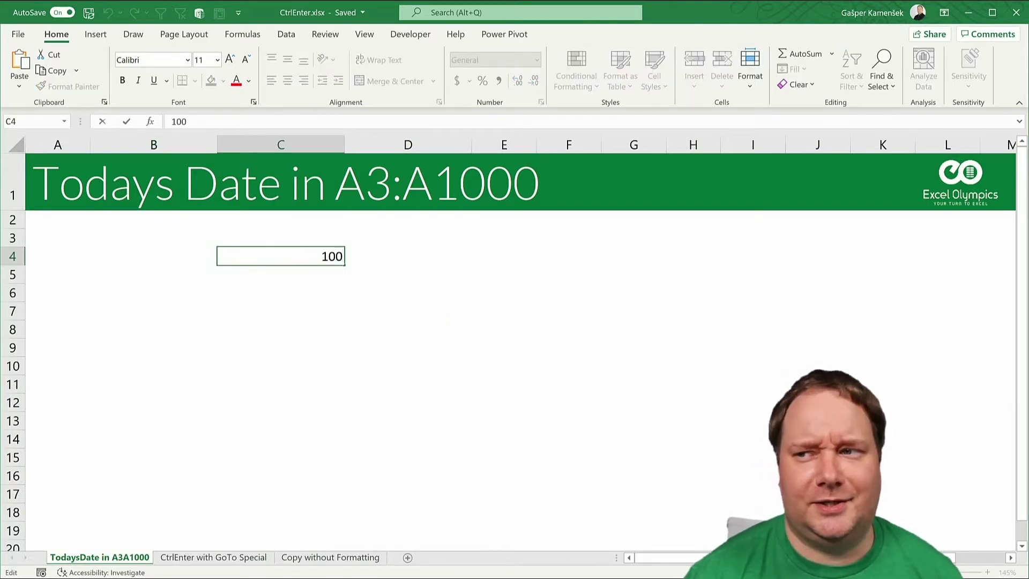
click(818, 421)
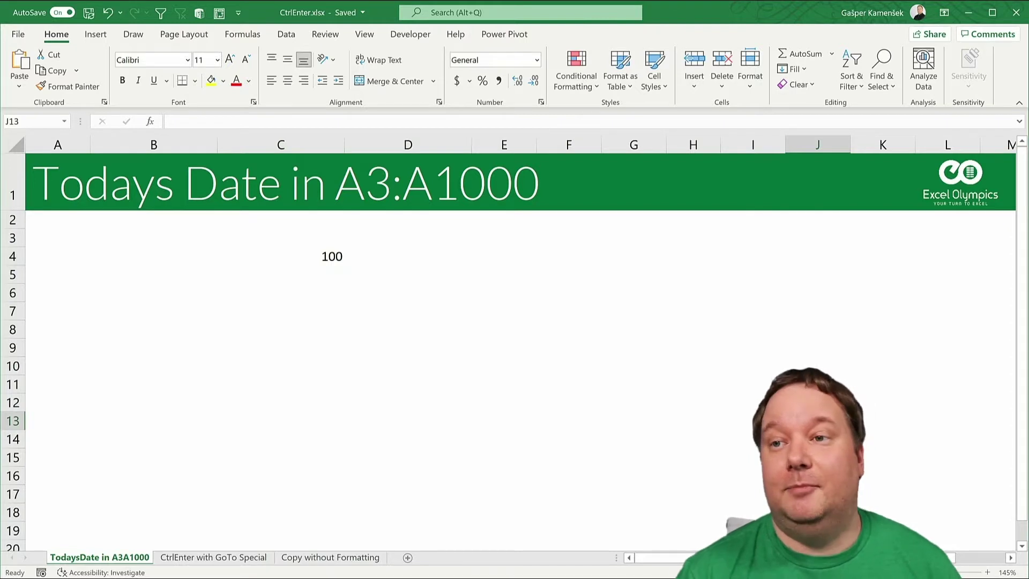
Recommit C4's entry with a move down, and view the cell's number format settings without changing them
click(281, 256)
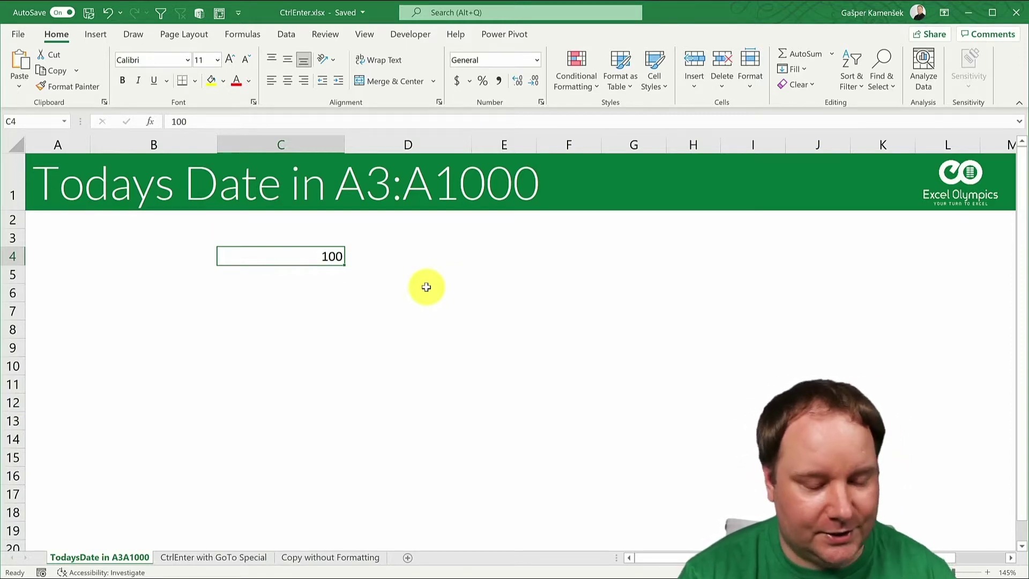
key(F2)
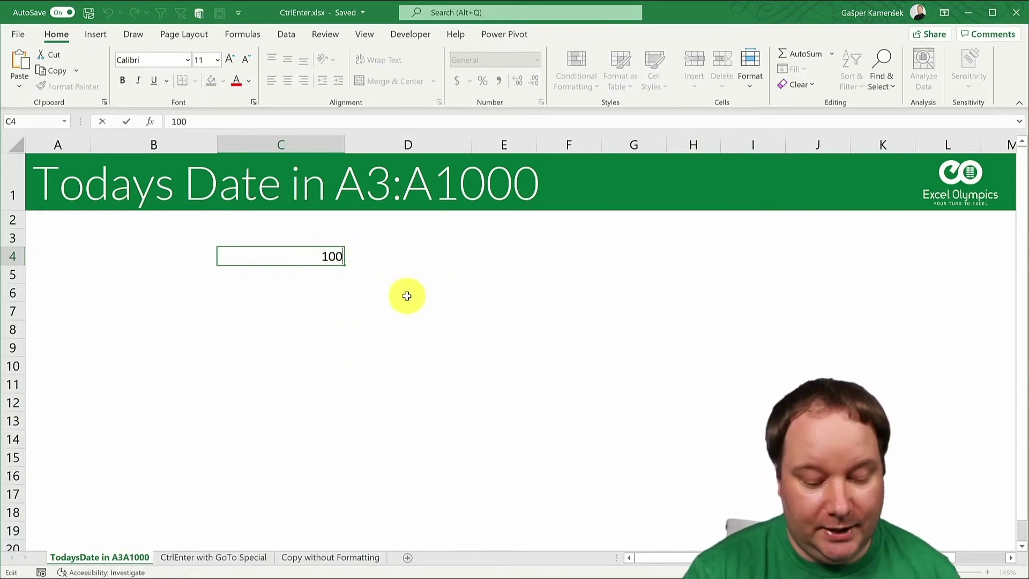
key(Return)
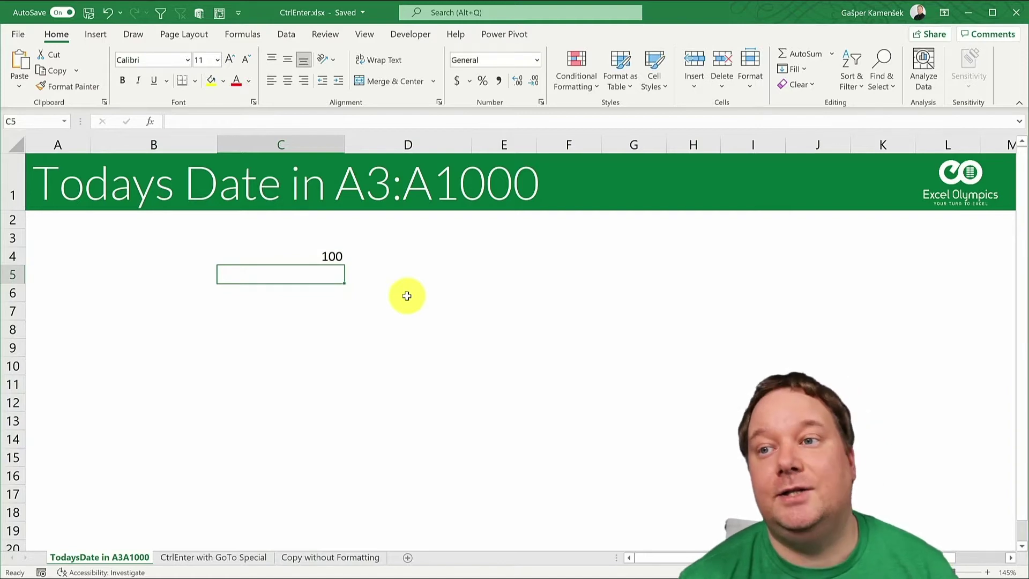
click(310, 256)
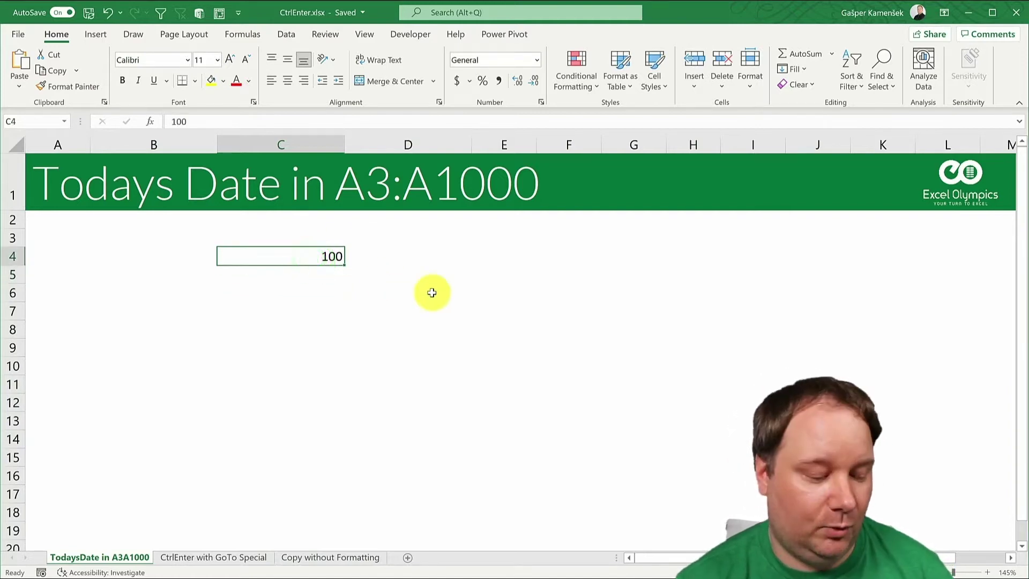
key(ctrl+1)
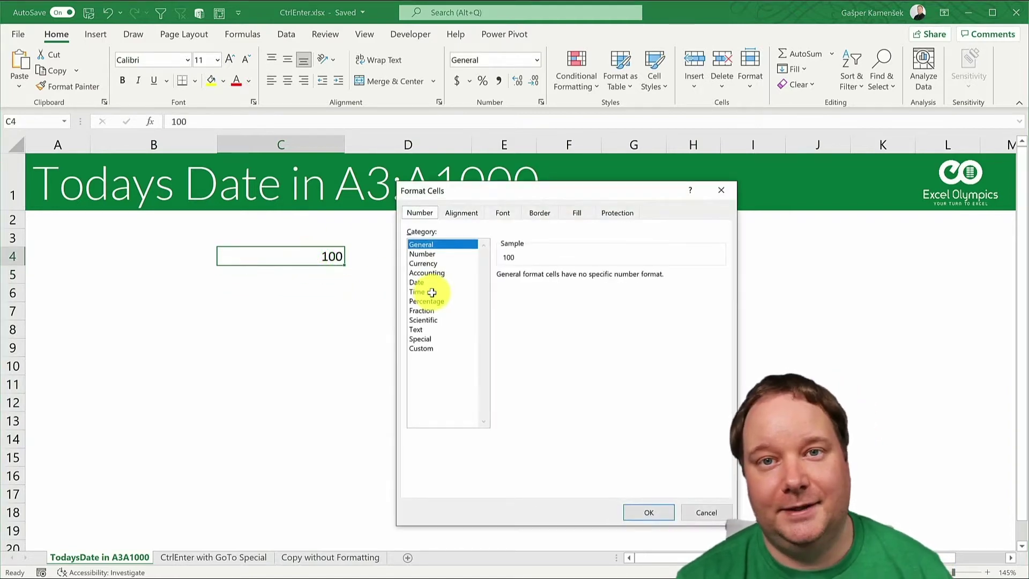
click(707, 513)
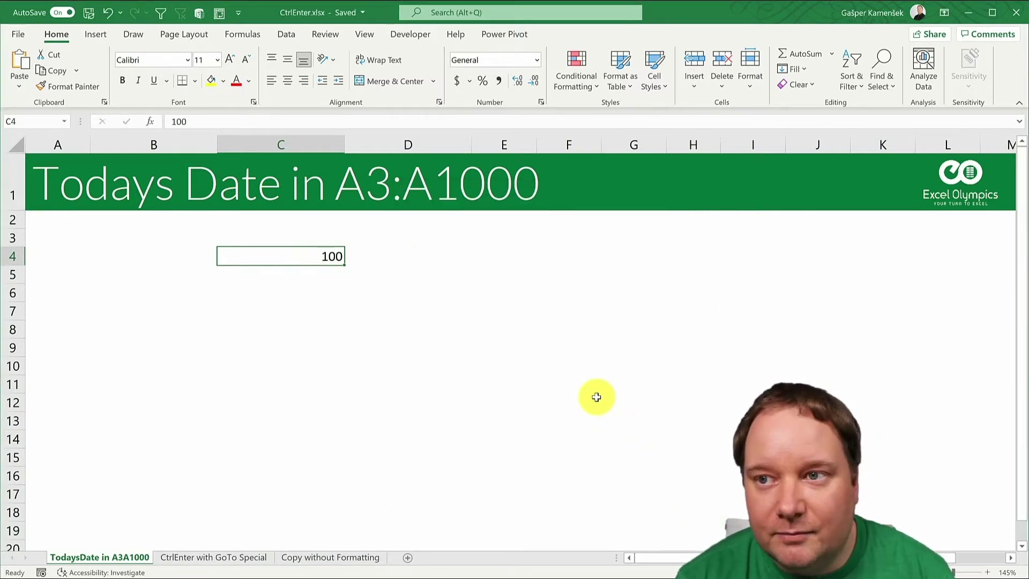
key(Return)
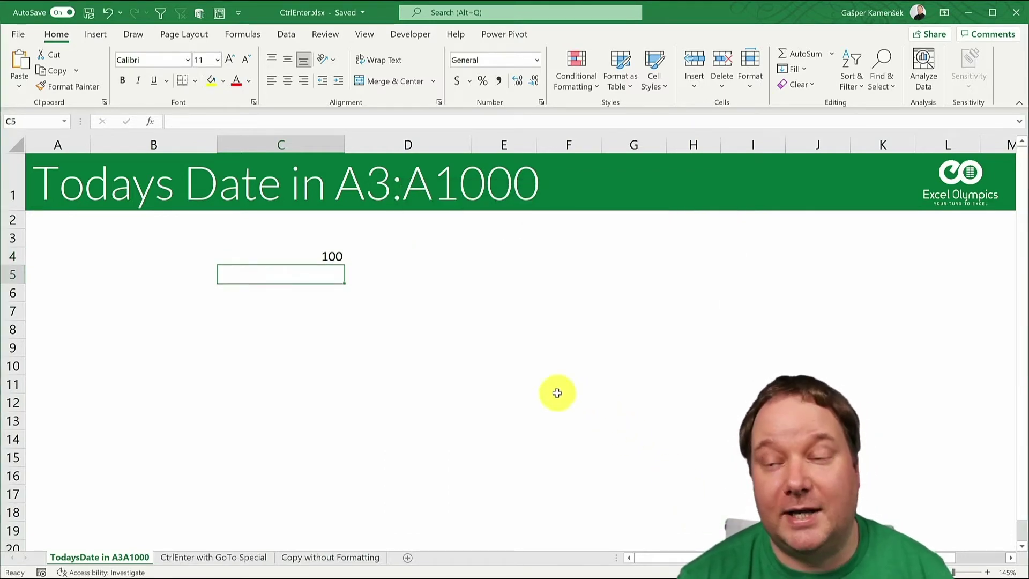
click(295, 254)
key(ctrl+1)
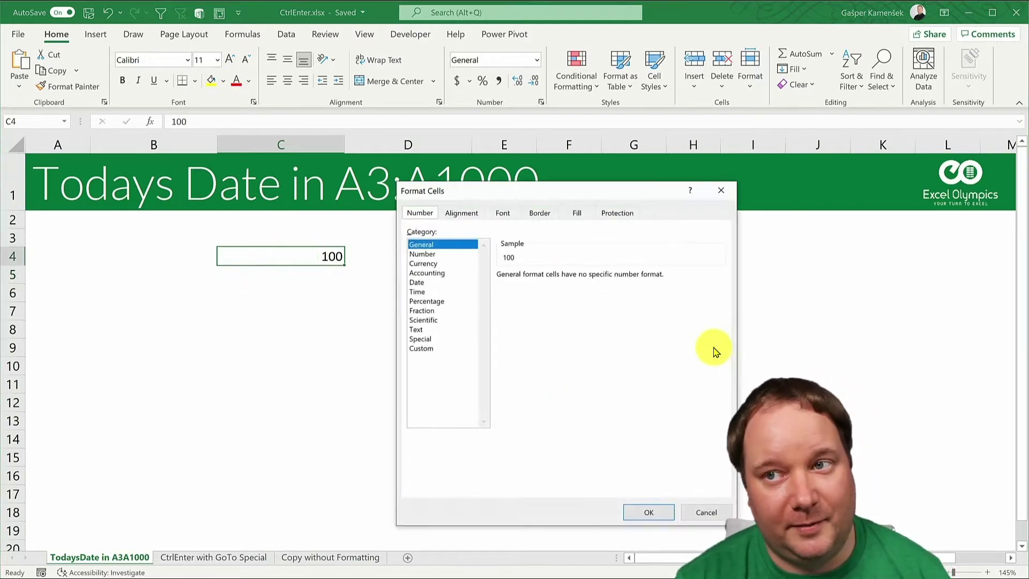
click(707, 512)
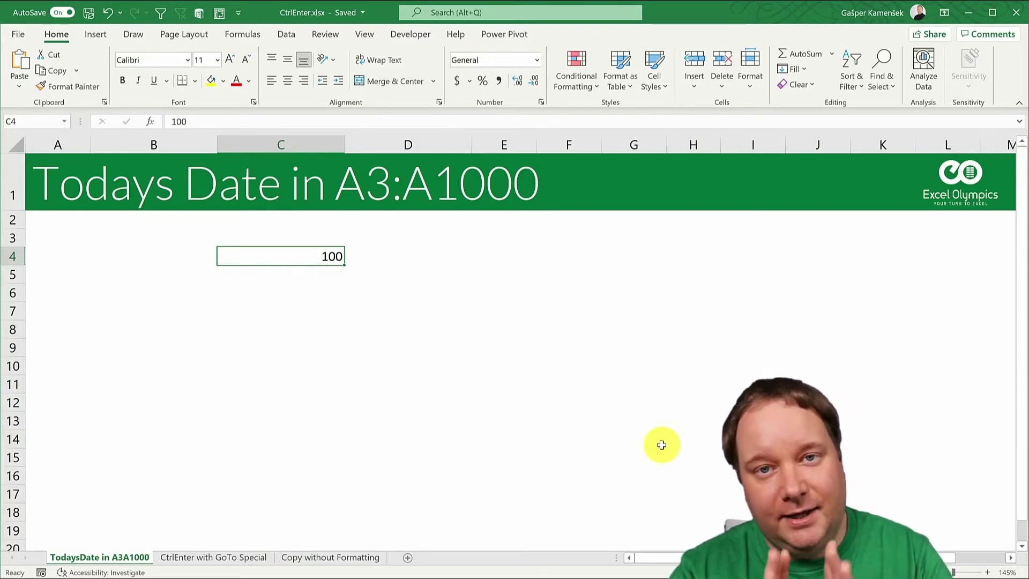
Recommit C4's entry while keeping the cell selected, and undo the entry of 100
key(F2)
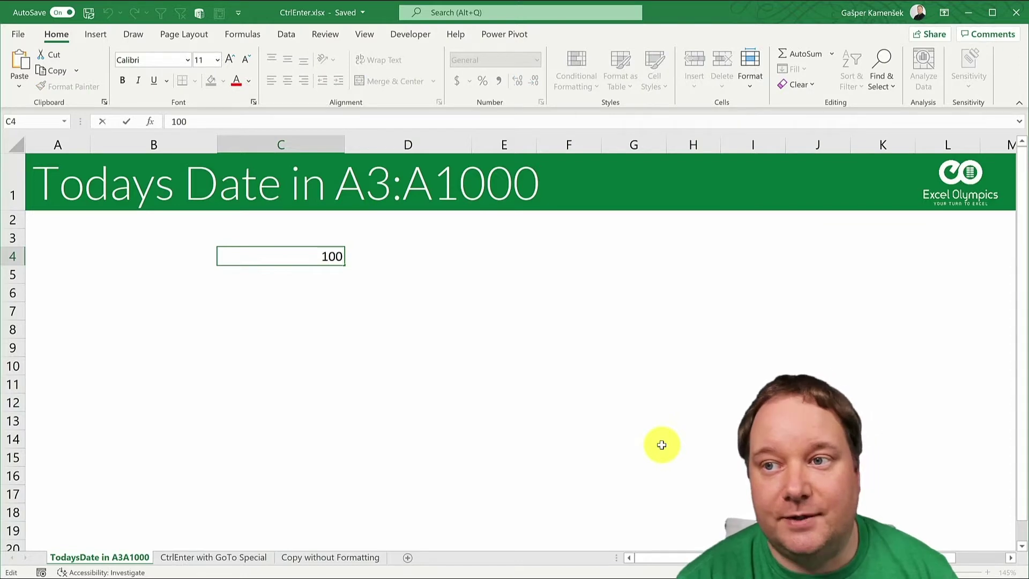
key(ctrl+Return)
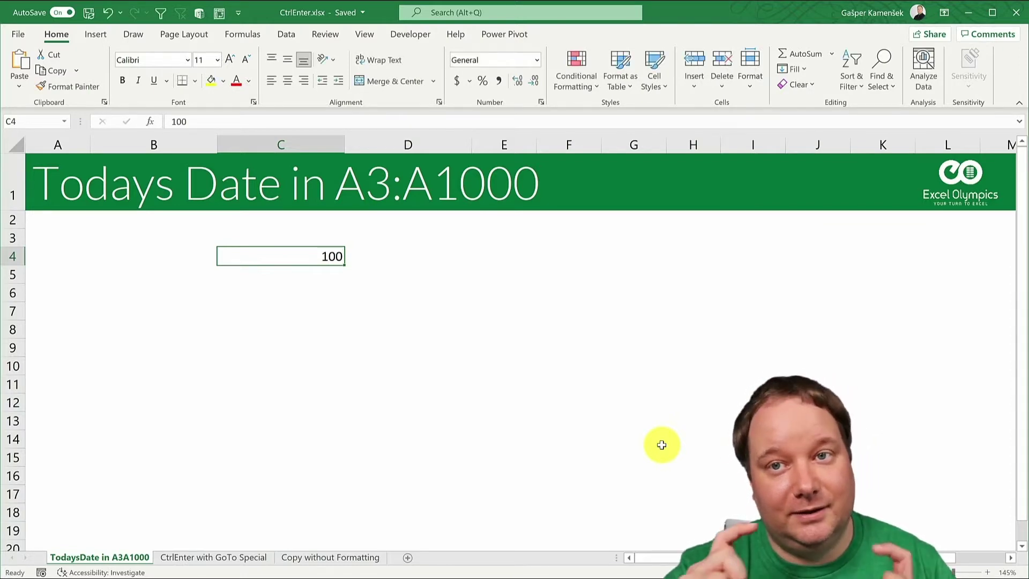
key(ctrl+z)
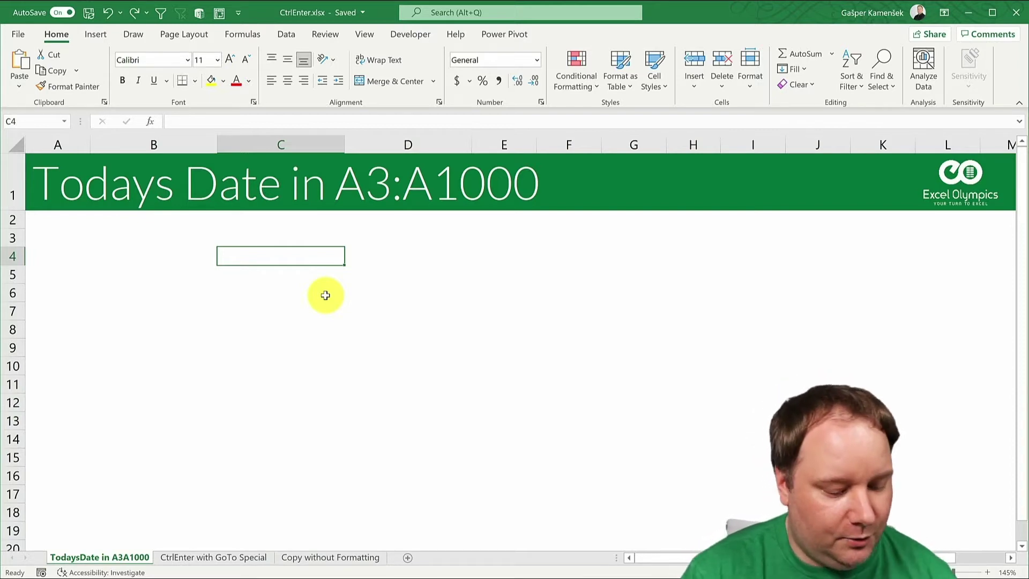
Enter 100 in C4 while keeping the cell selected, and apply the currency format to it
text(100)
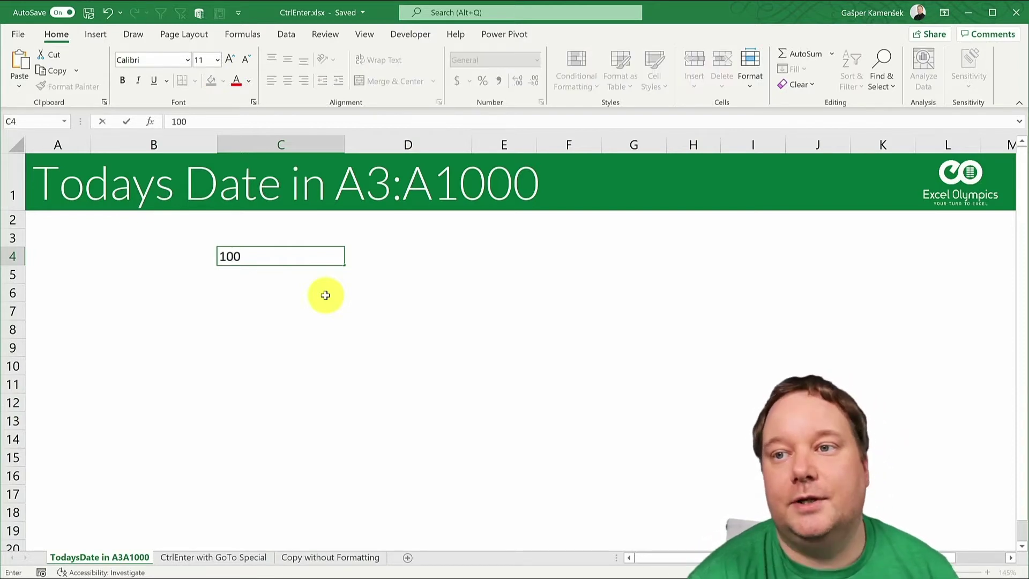
key(ctrl+Return)
key(ctrl+shift+4)
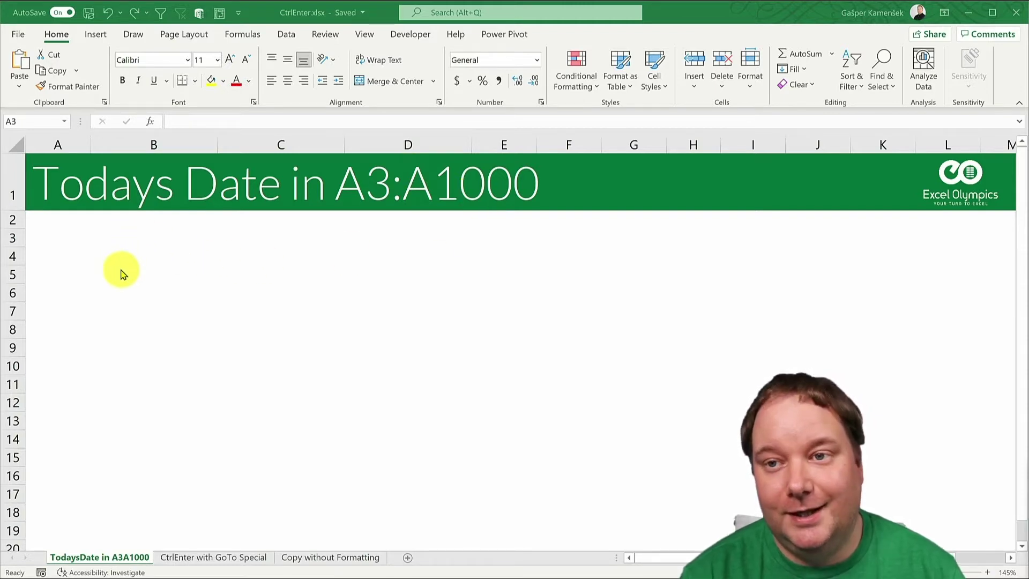
Select the range A3:A1000 by its reference, keeping A3 as the active cell
click(66, 238)
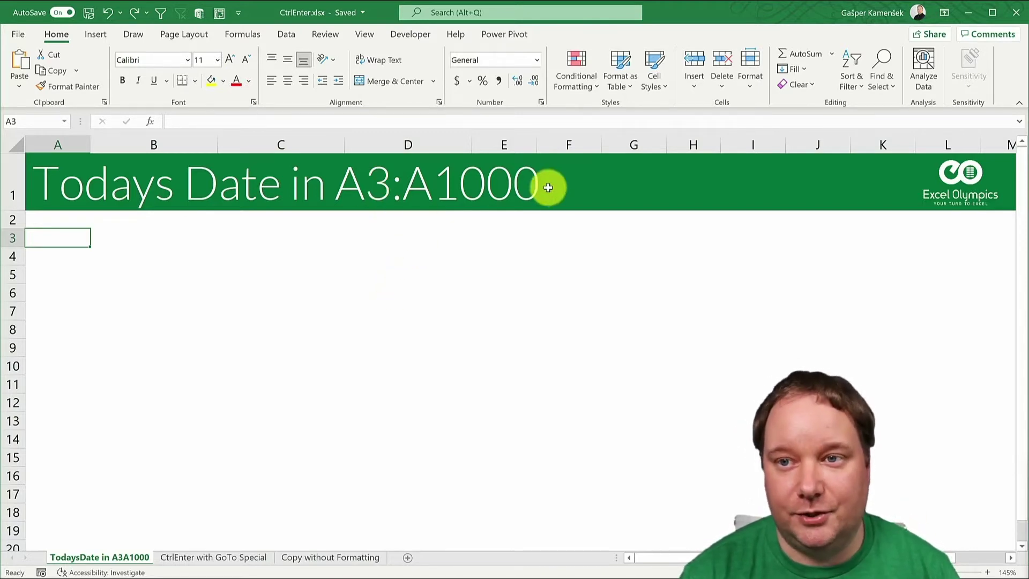
click(25, 120)
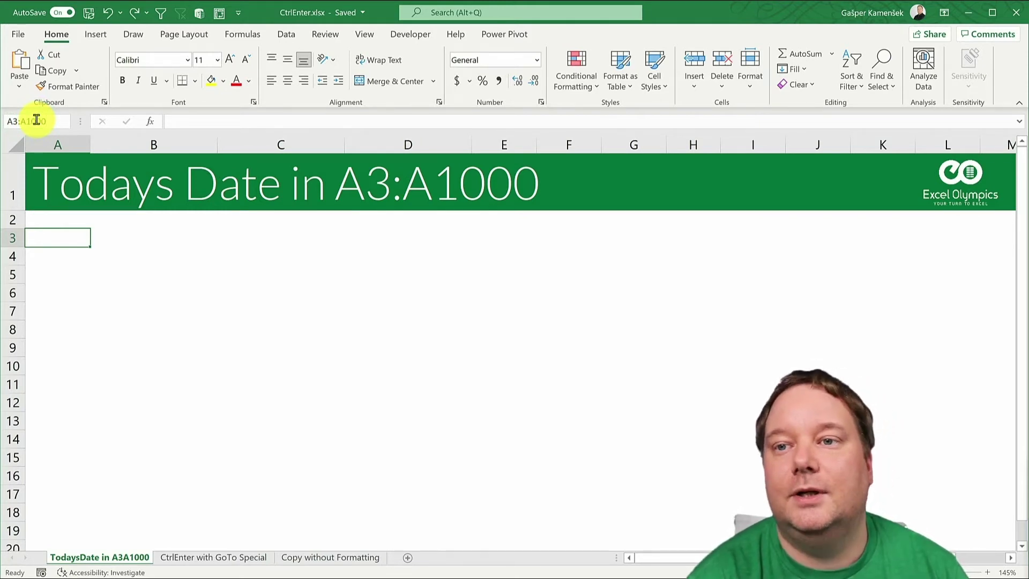
key(Return)
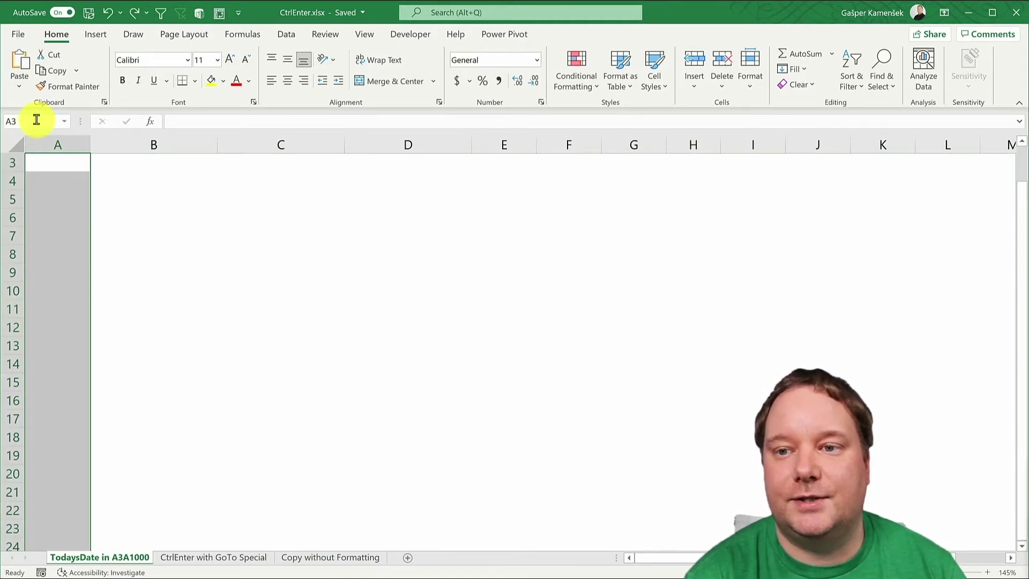
key(ctrl+period)
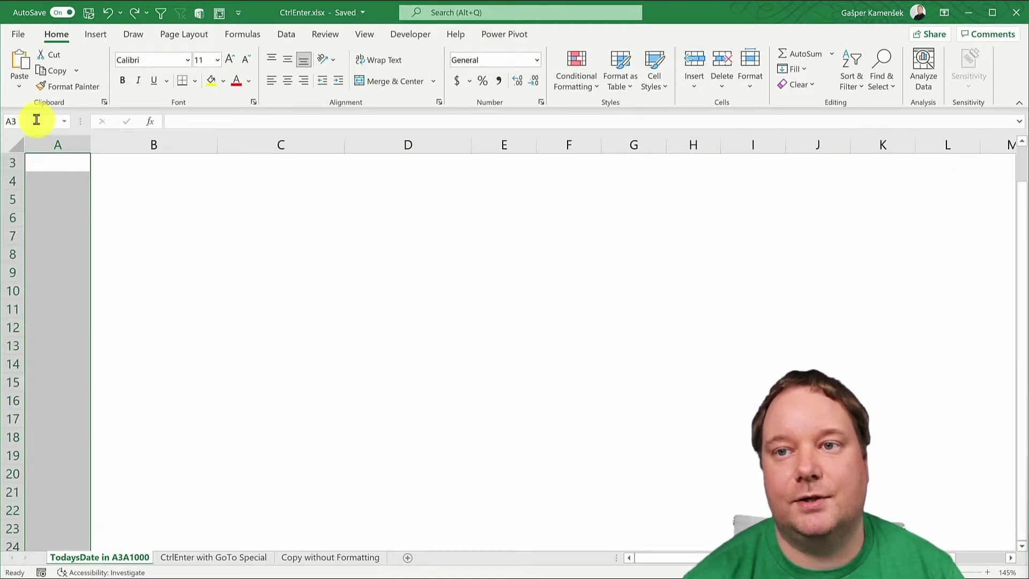
scroll(291, 278, up, 1)
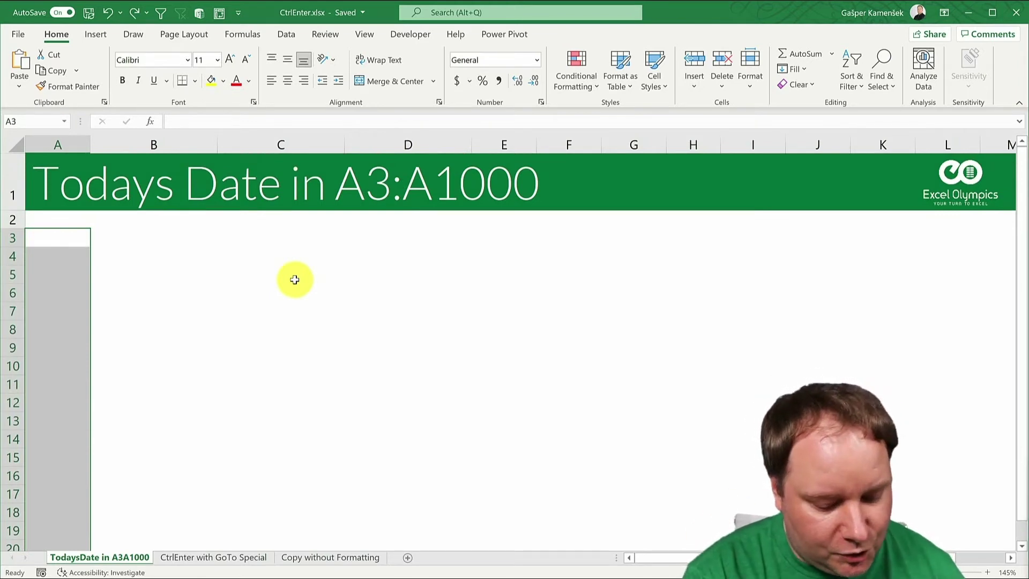
Enter today's date, 5/1/2021, as a fixed value in A3 and make A3 active again within the selected range
key(ctrl+semicolon)
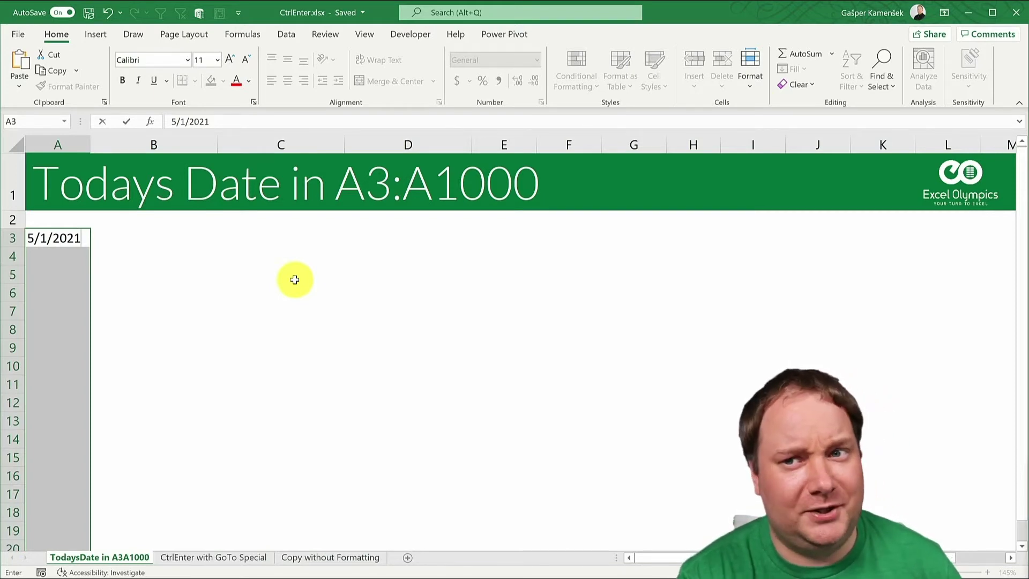
key(Return)
key(shift+Return)
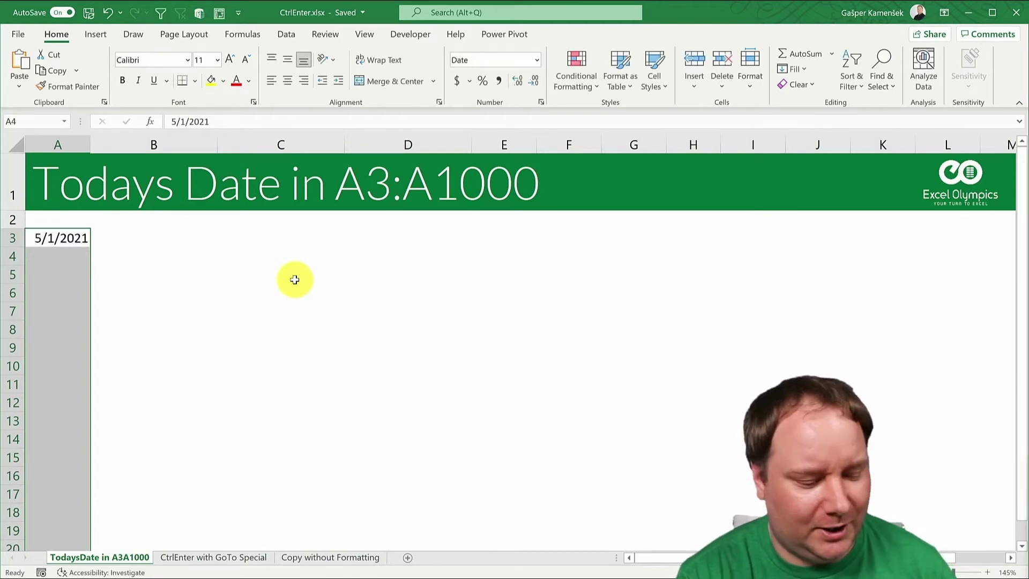
Fill the whole selected range A3:A1000 with the date from A3 and check its last cell
key(F2)
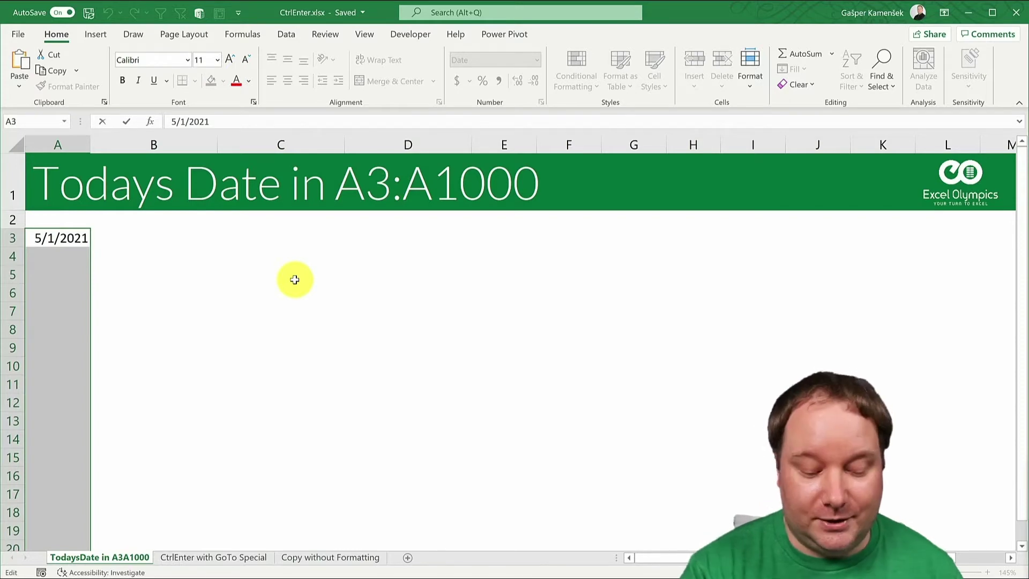
key(ctrl+Return)
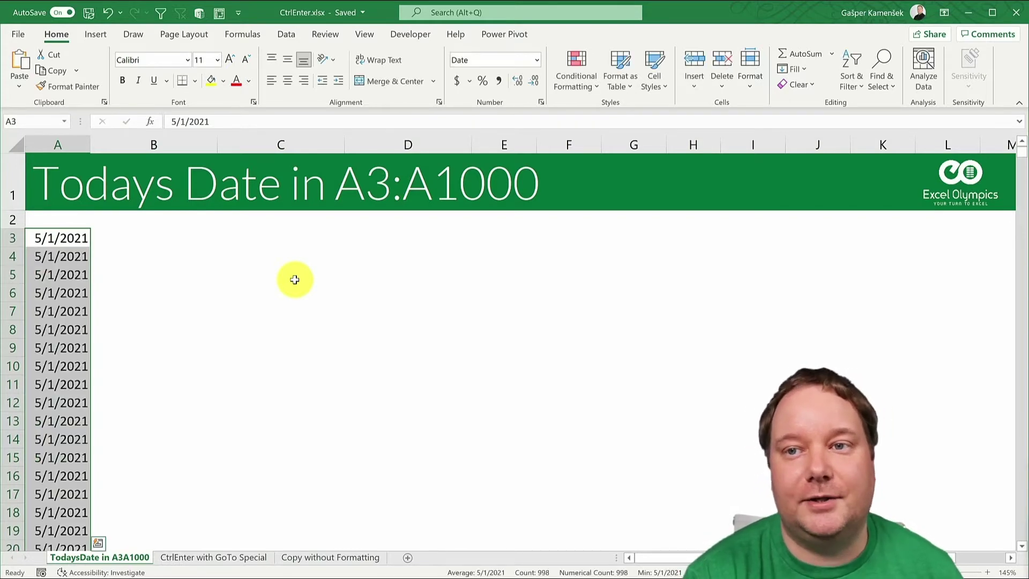
key(ctrl+period)
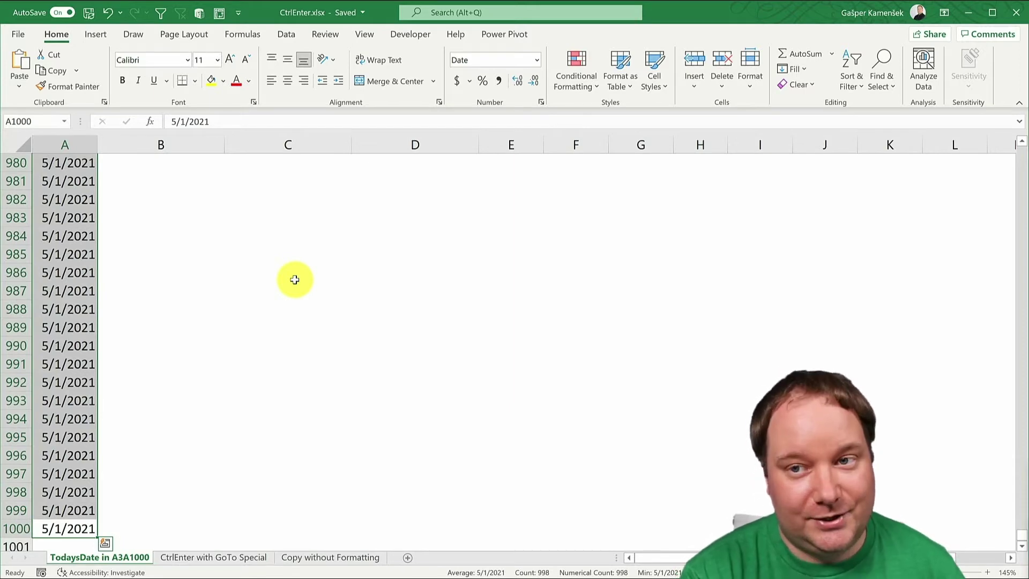
Fill the block C4:F14 with 12 in a single entry, and clear the block again
key(ctrl+period)
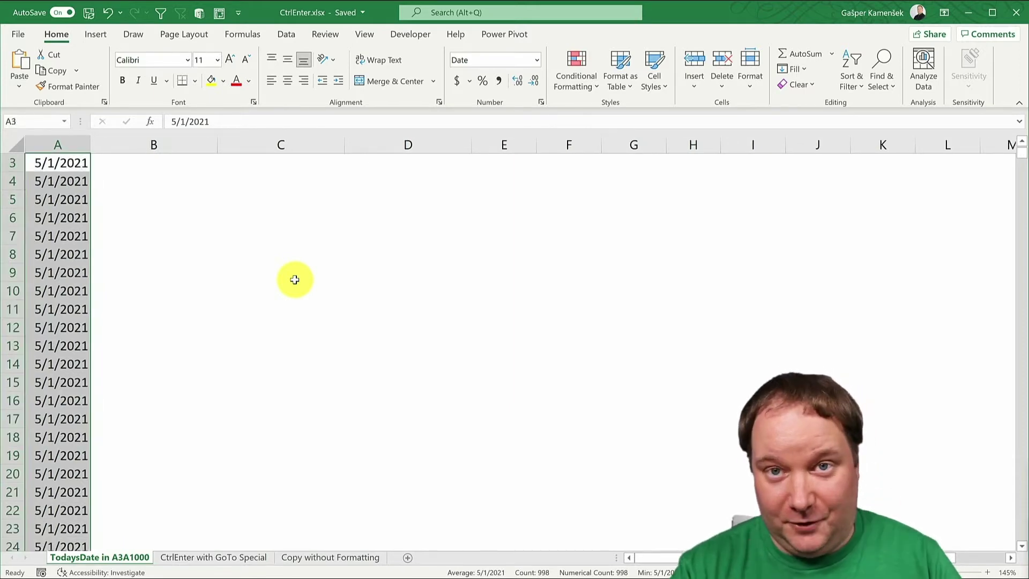
scroll(294, 279, up, 1)
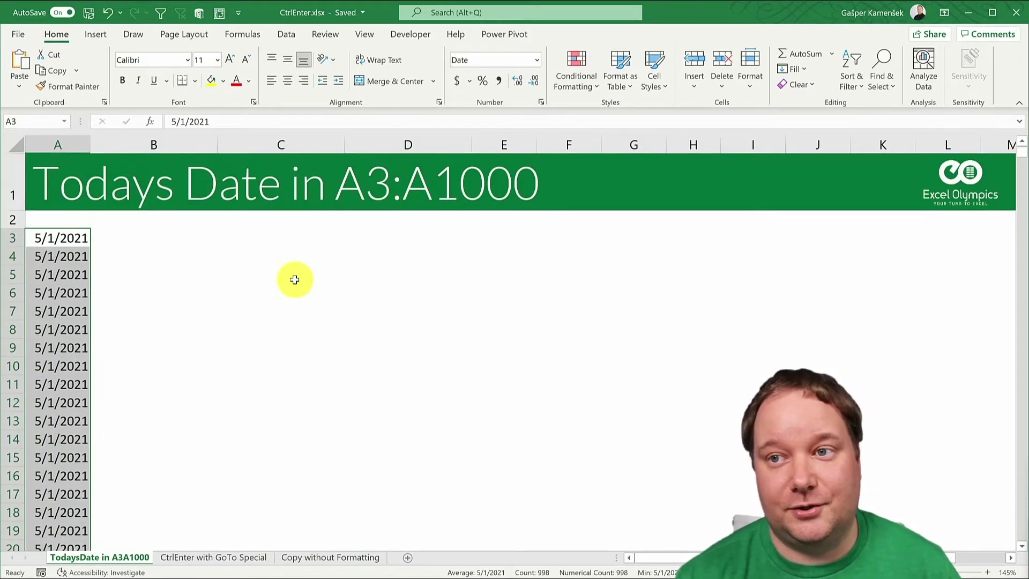
drag(231, 247, 583, 442)
text(12)
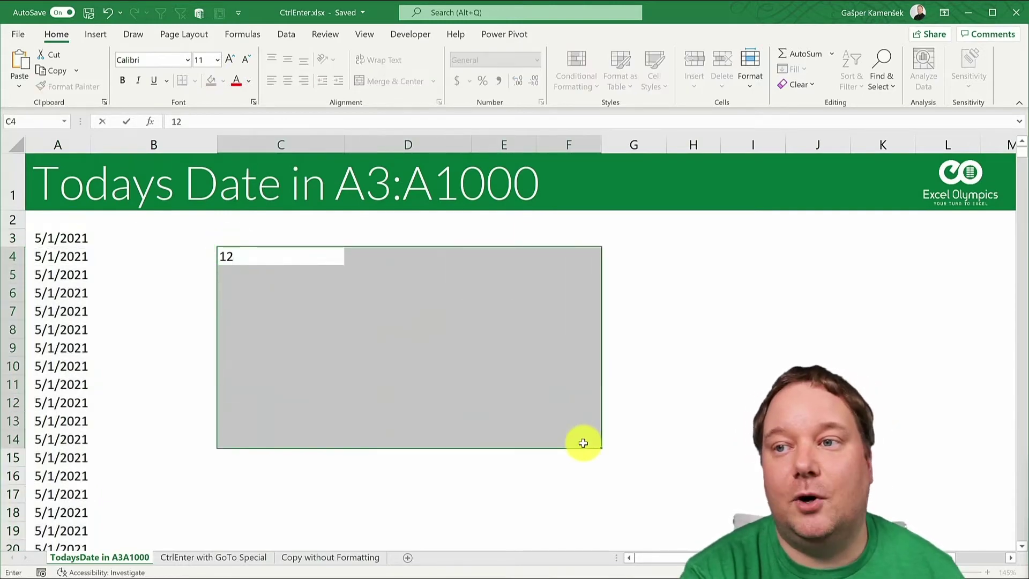
key(ctrl+Return)
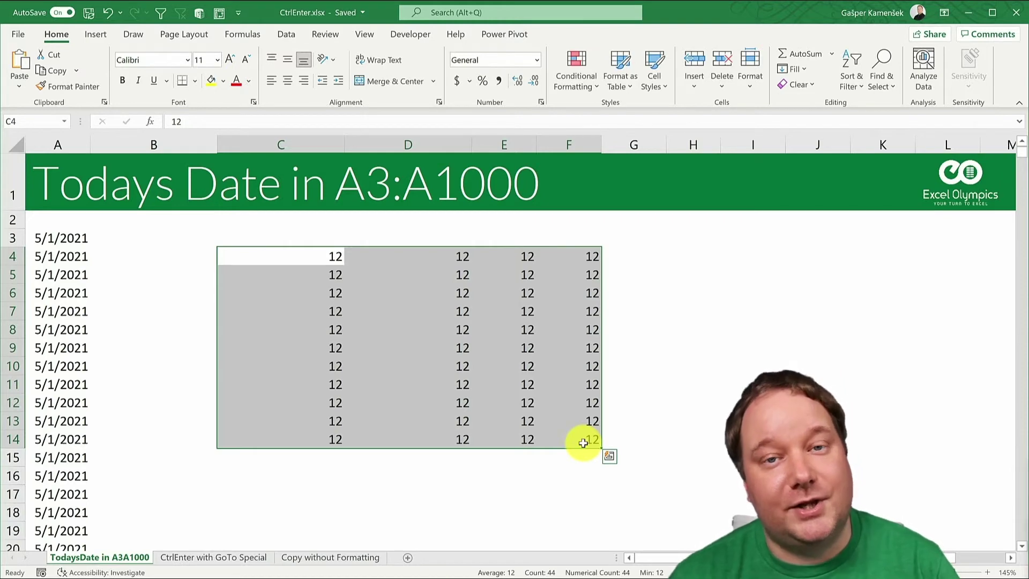
key(Delete)
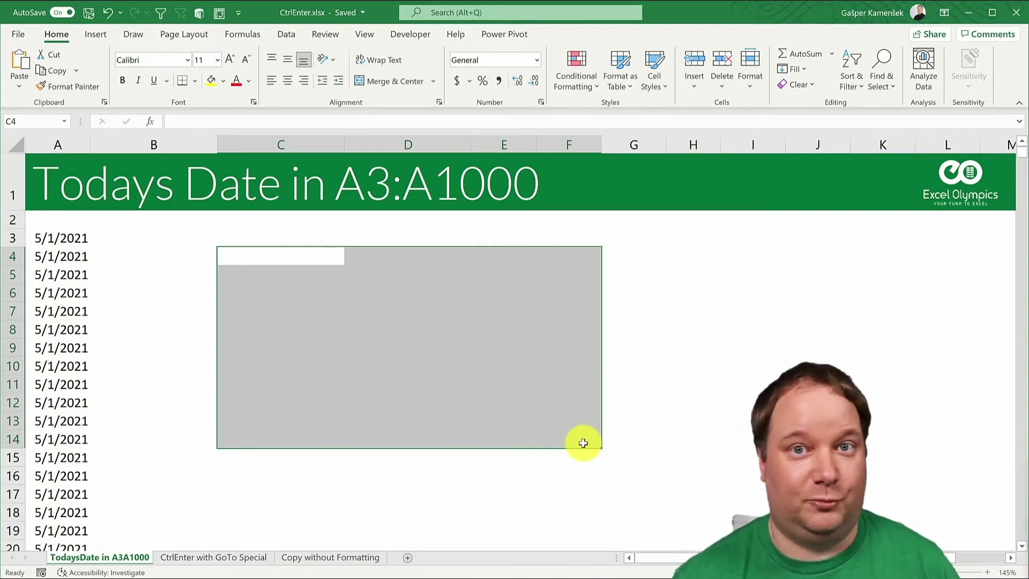
click(63, 237)
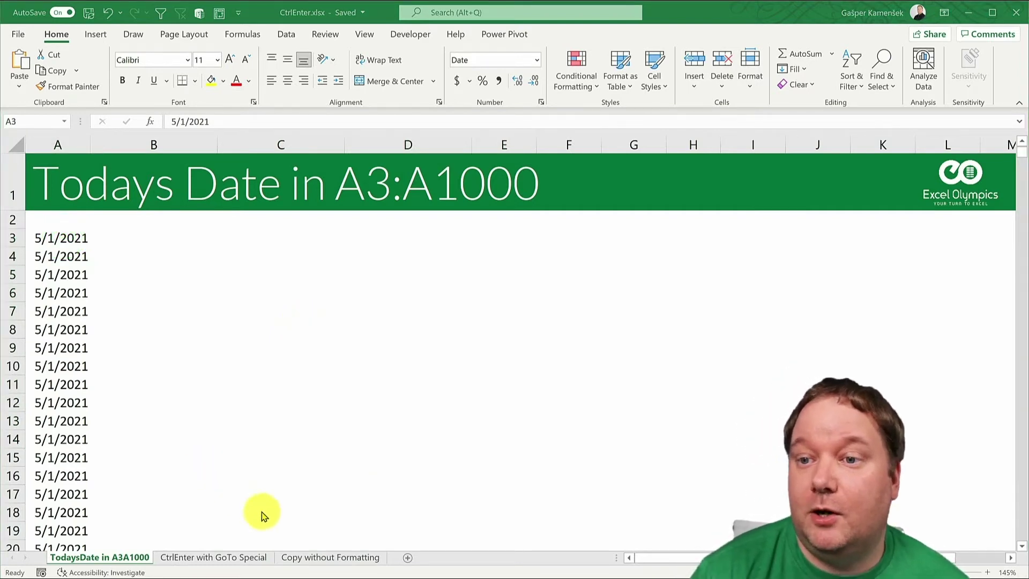
Open the CtrlEnter with GoTo Special sheet and examine the blank cells scattered through its monthly table, such as B10, B12 and B13
click(236, 555)
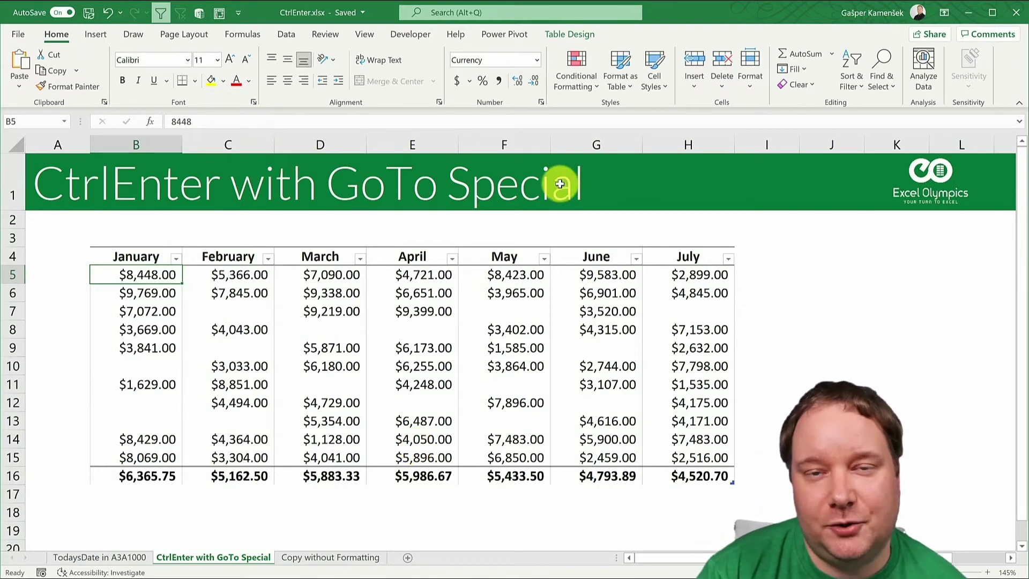
click(510, 349)
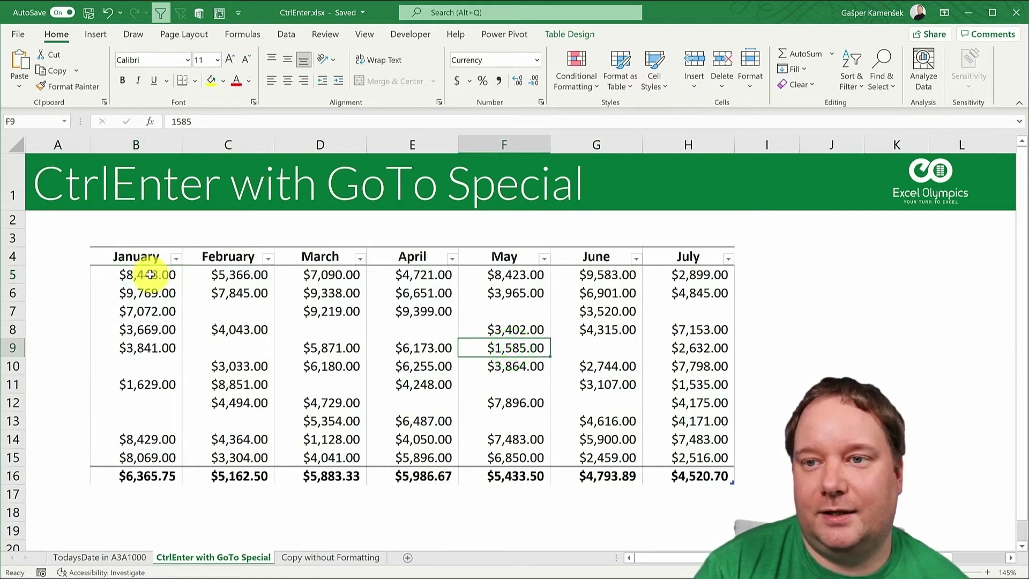
drag(150, 274, 712, 460)
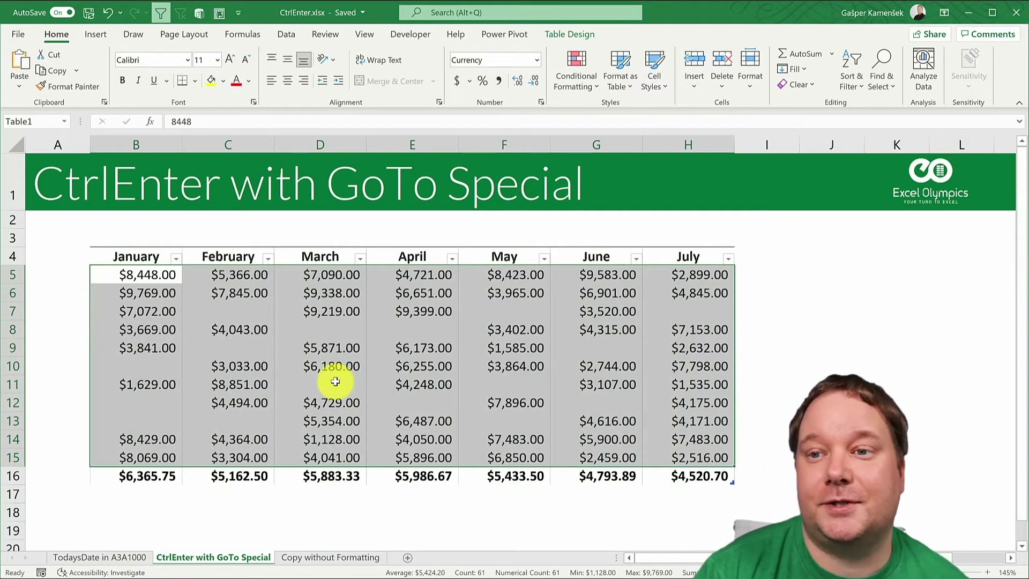
click(155, 364)
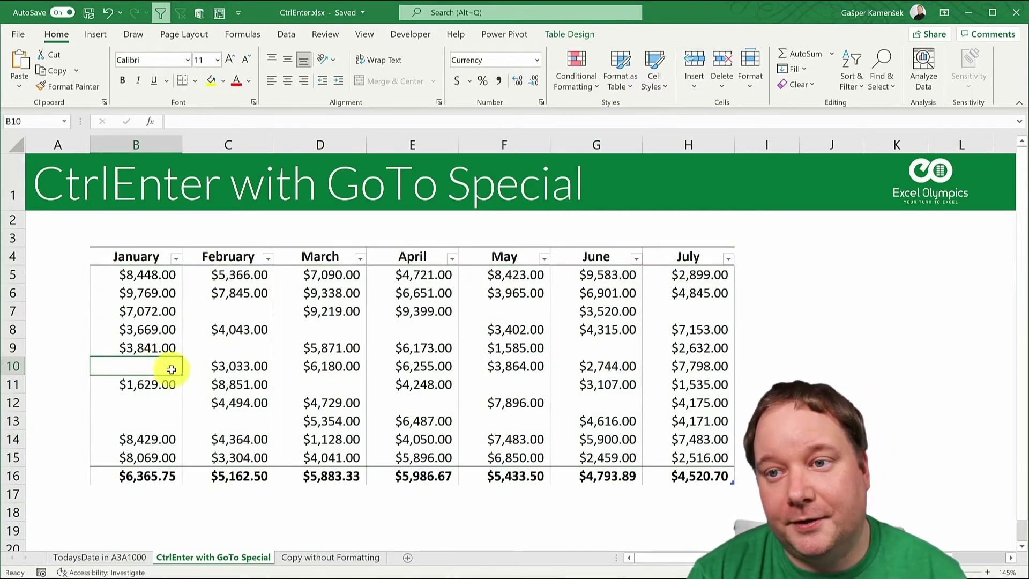
click(154, 400)
click(153, 423)
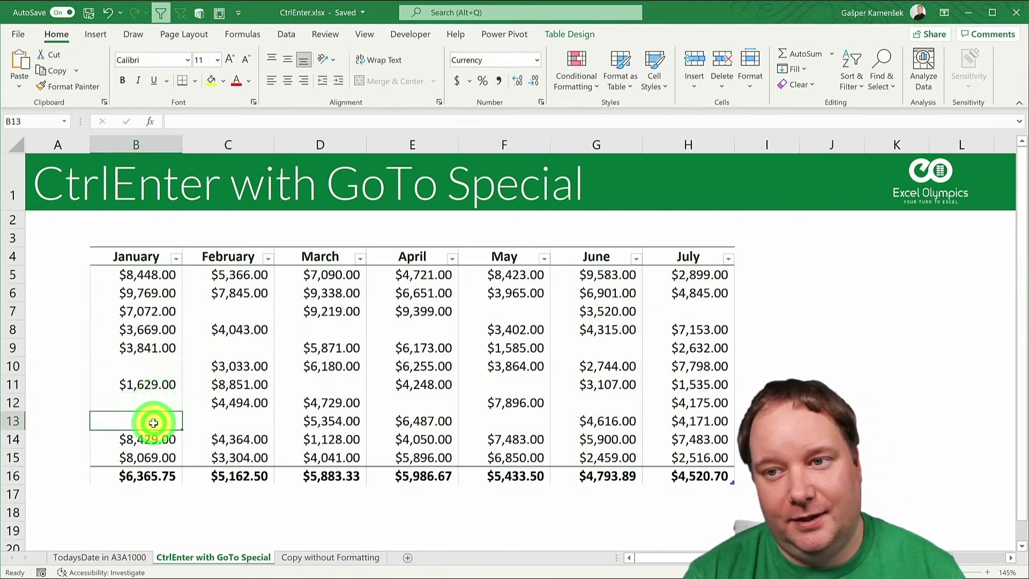
click(162, 366)
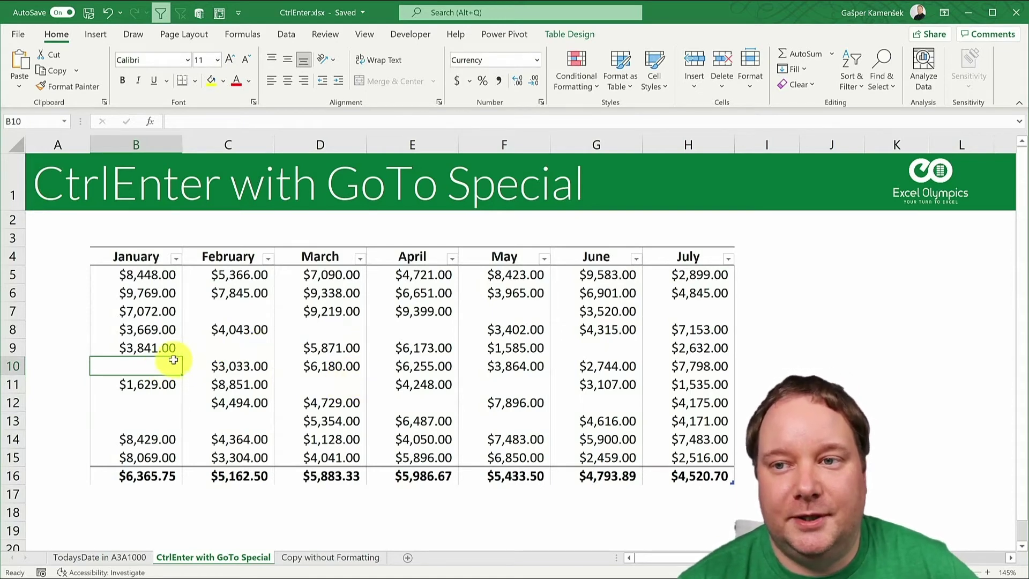
click(156, 403)
click(160, 420)
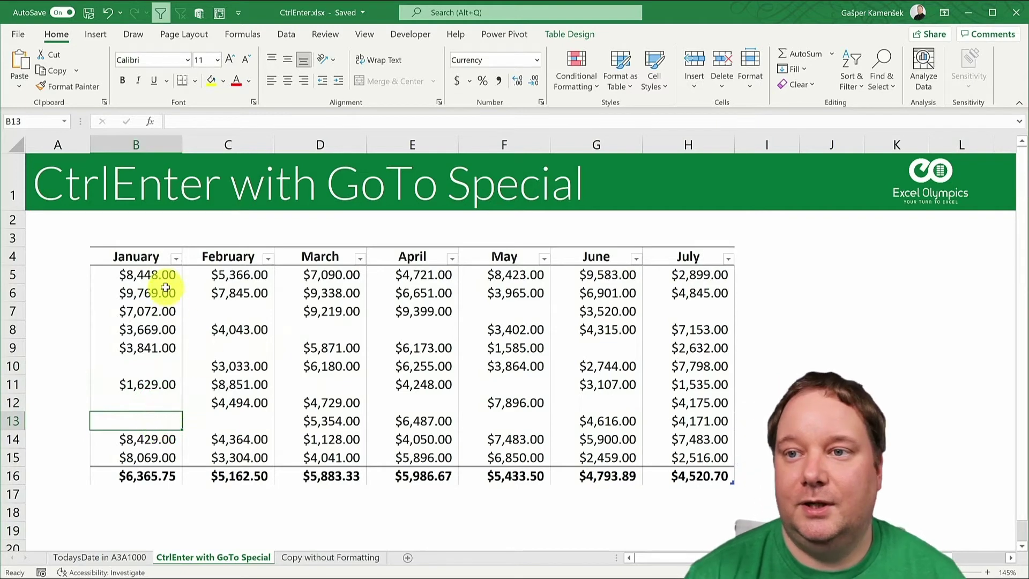
drag(161, 276, 677, 457)
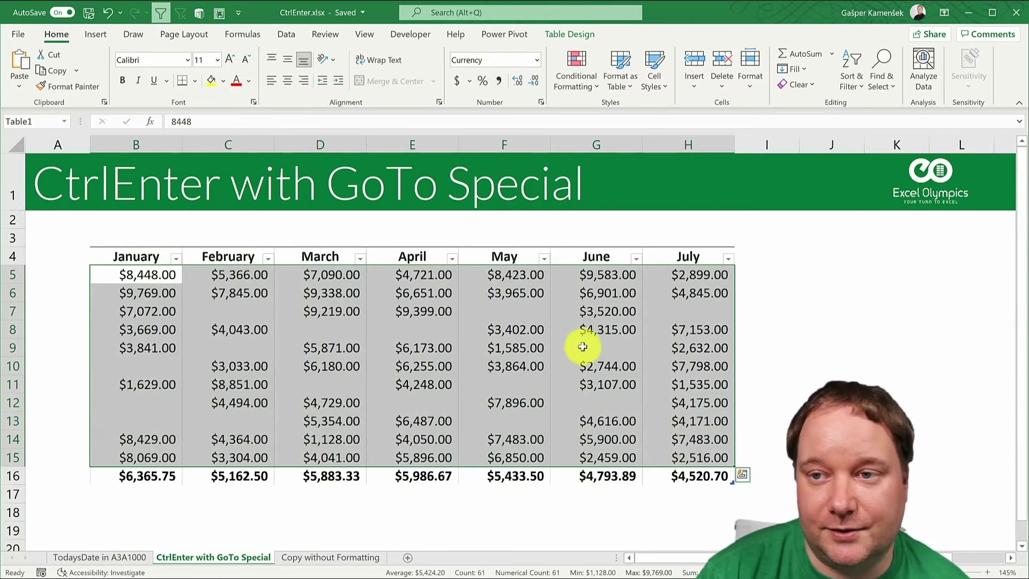
click(409, 343)
click(667, 424)
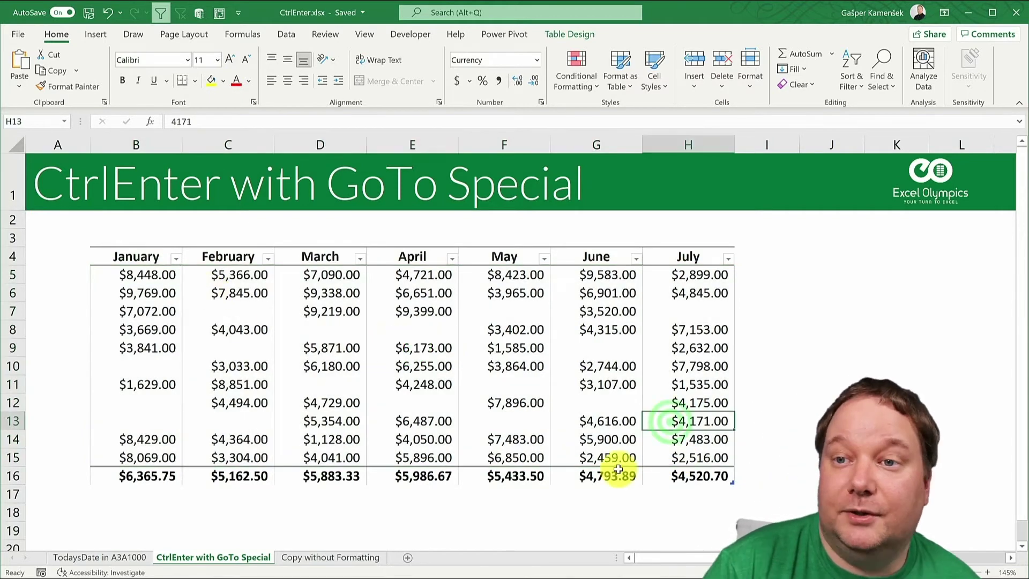
Select only the blank cells within the table data B5:H15 using Go To Special with the Blanks option
drag(151, 276, 699, 455)
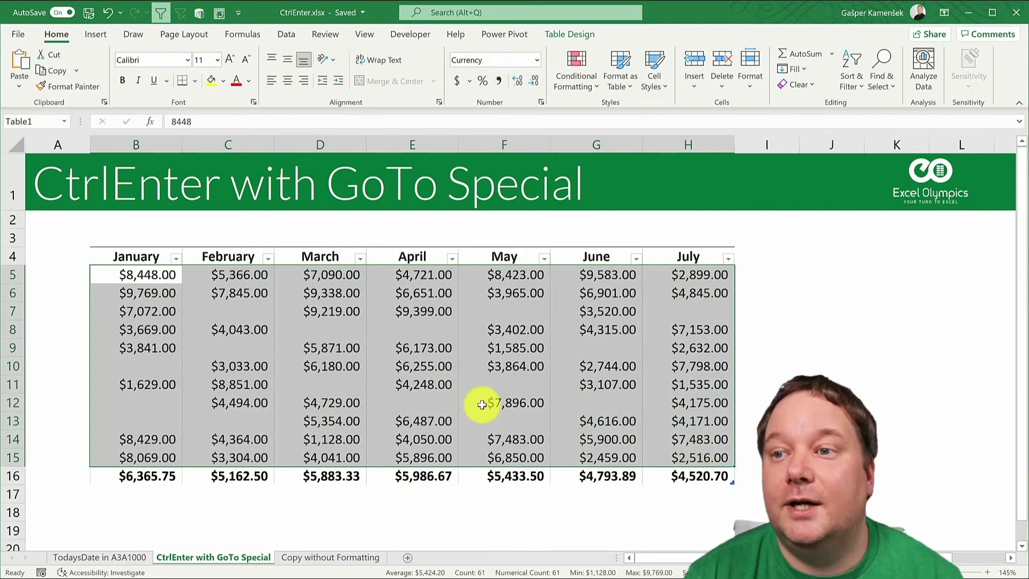
key(ctrl+g)
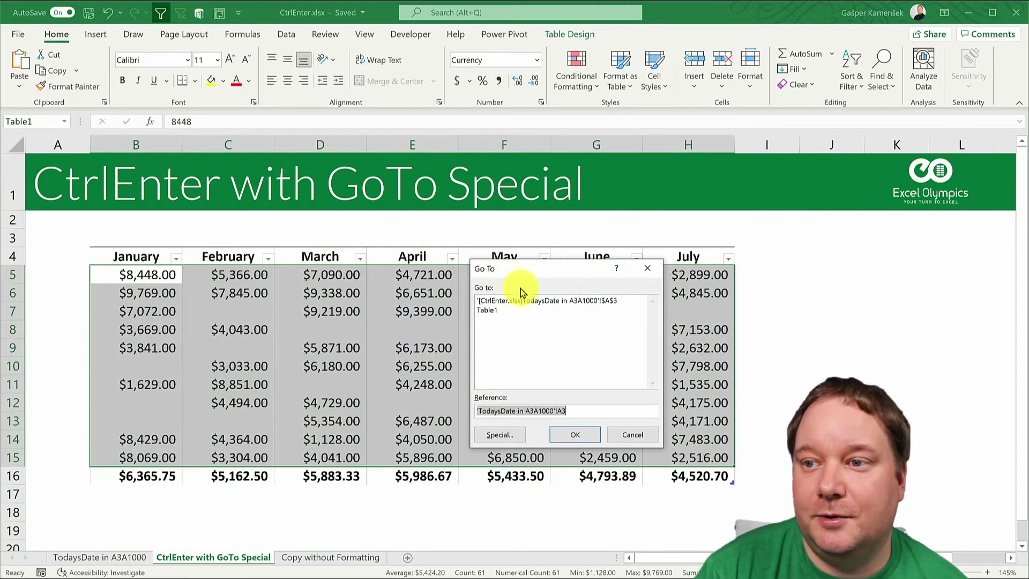
click(499, 435)
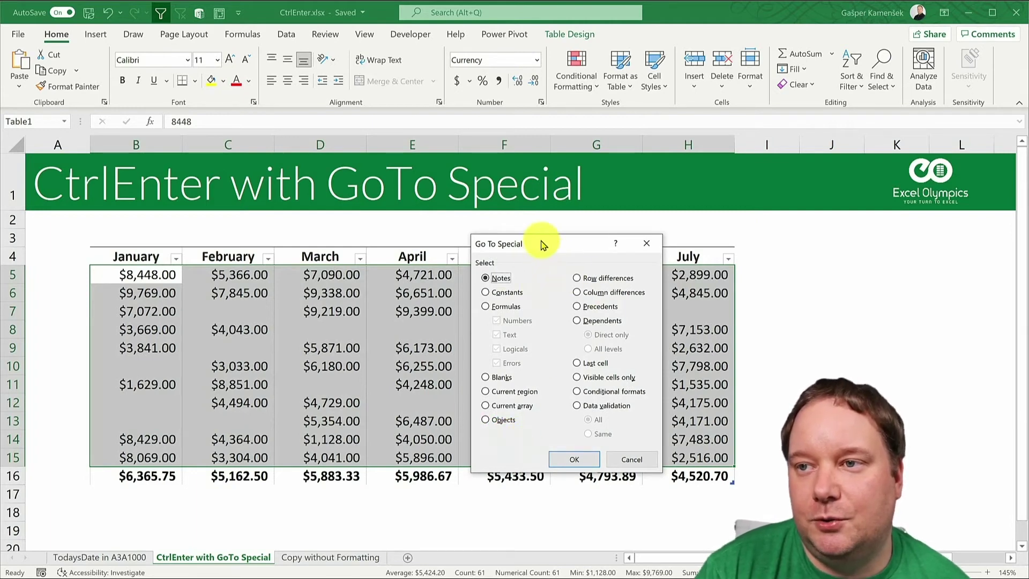
drag(542, 239, 749, 264)
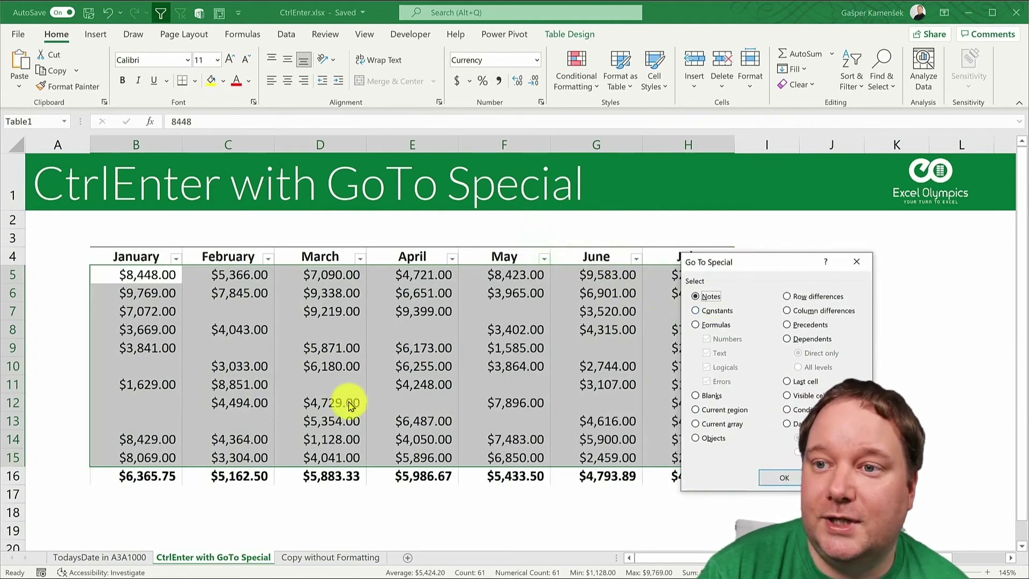
click(695, 397)
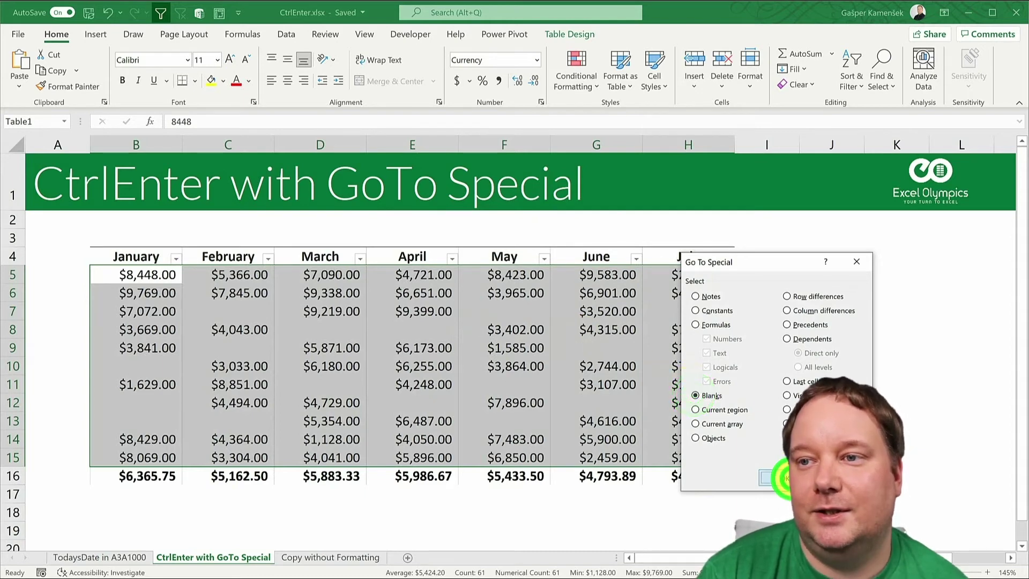
click(784, 477)
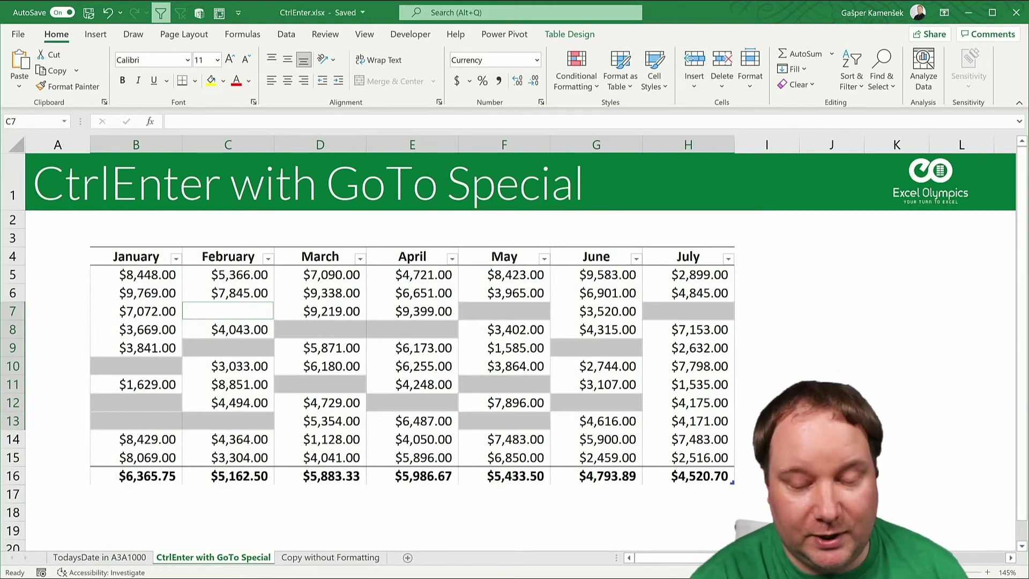
Fill all the selected blank cells with 0 in a single entry
text(0)
key(ctrl+Return)
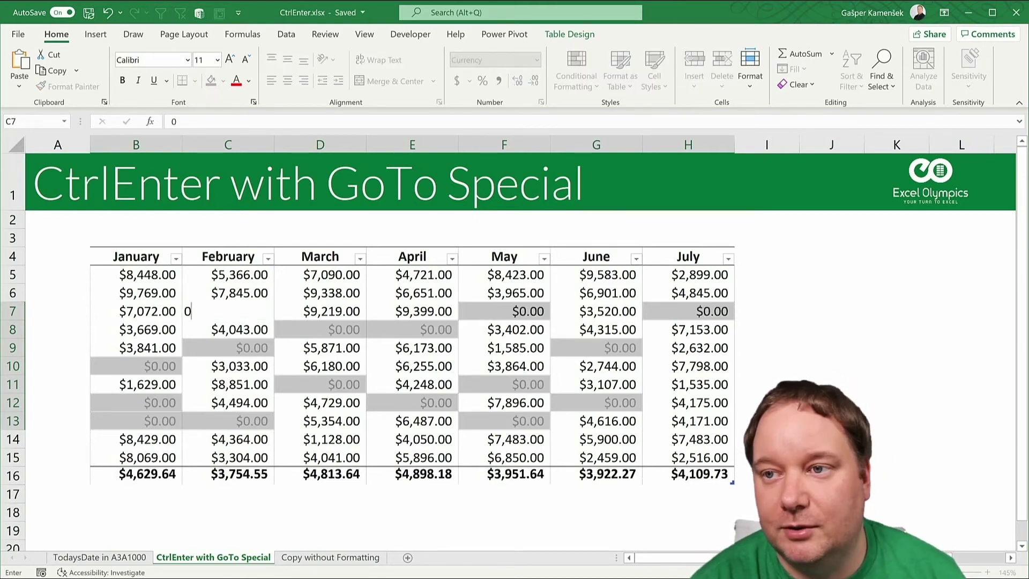
key(ctrl+Return)
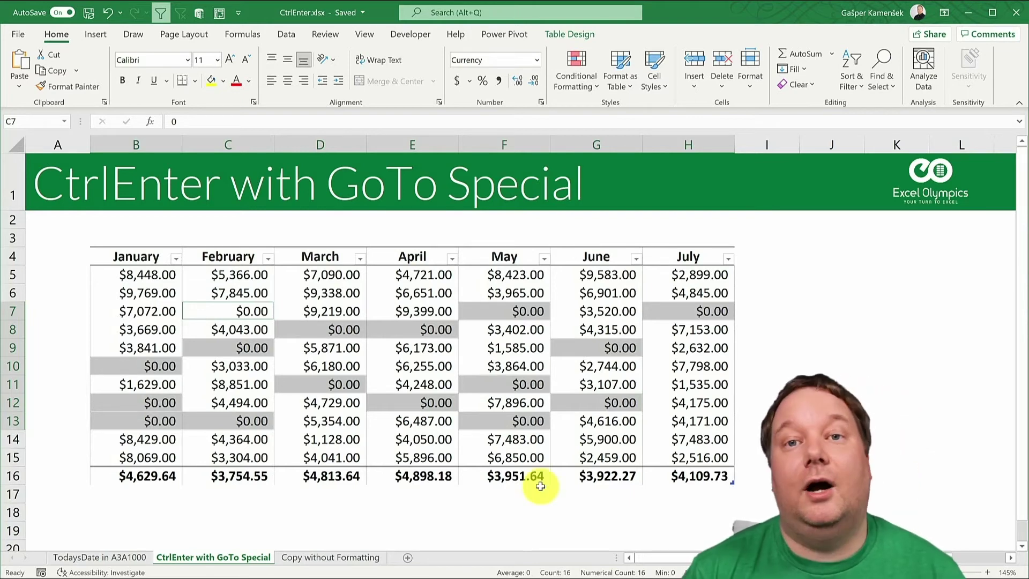
Open the Copy without Formatting sheet and examine the euro prices, the exchange rates in B4:D4 and the empty price range D8:F17
click(320, 557)
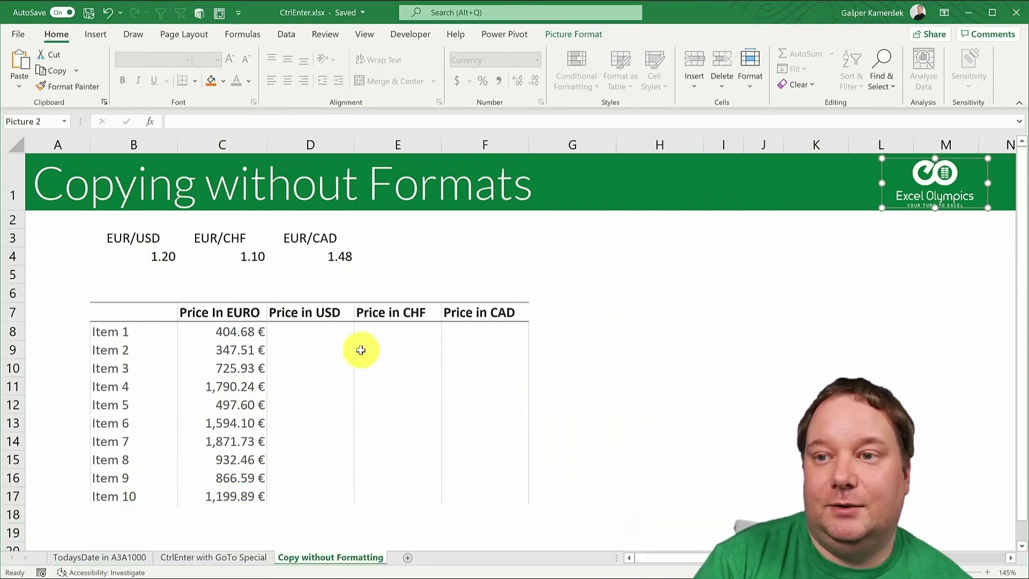
drag(282, 329, 493, 492)
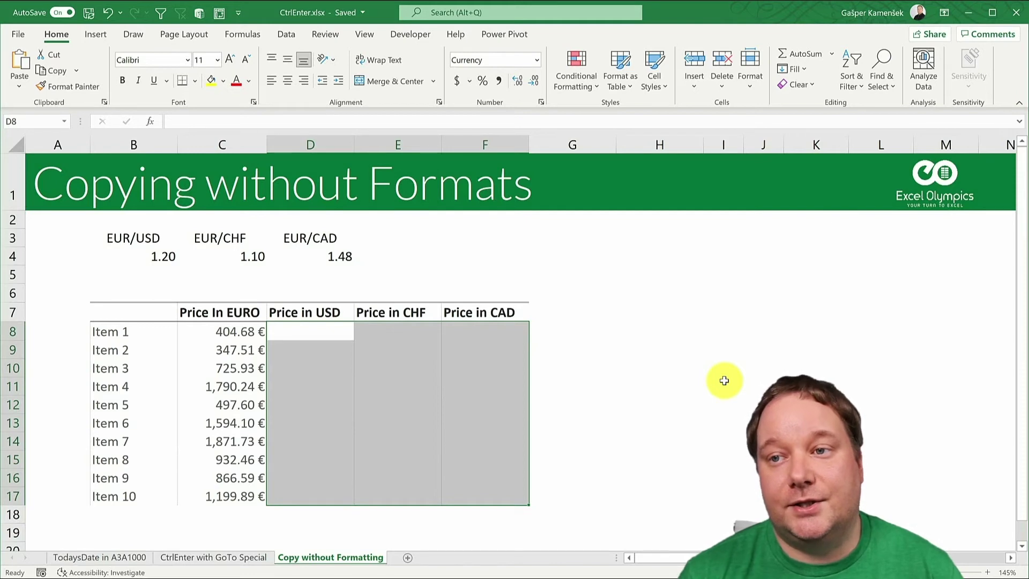
drag(227, 332, 231, 494)
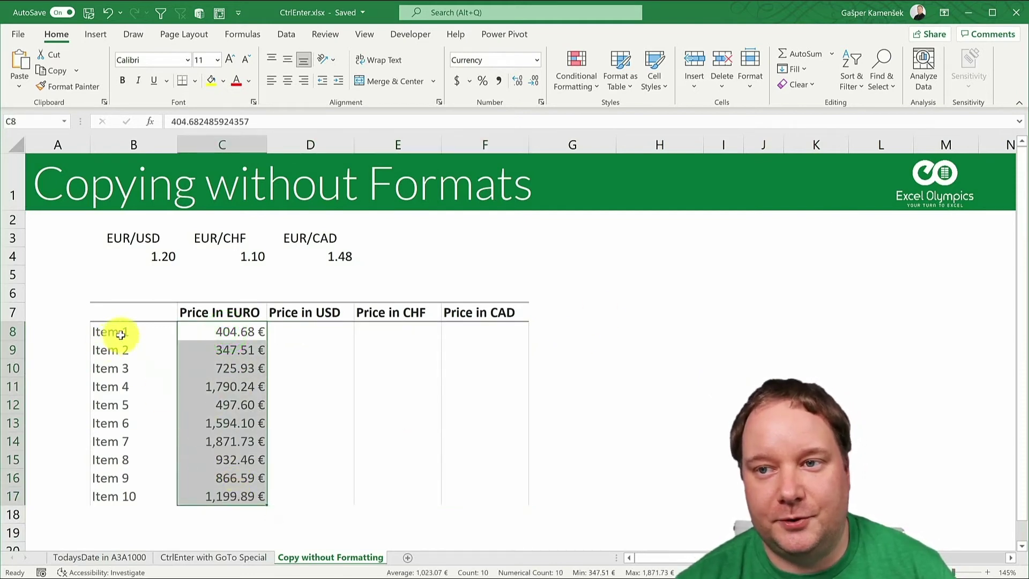
click(161, 256)
click(247, 256)
click(327, 254)
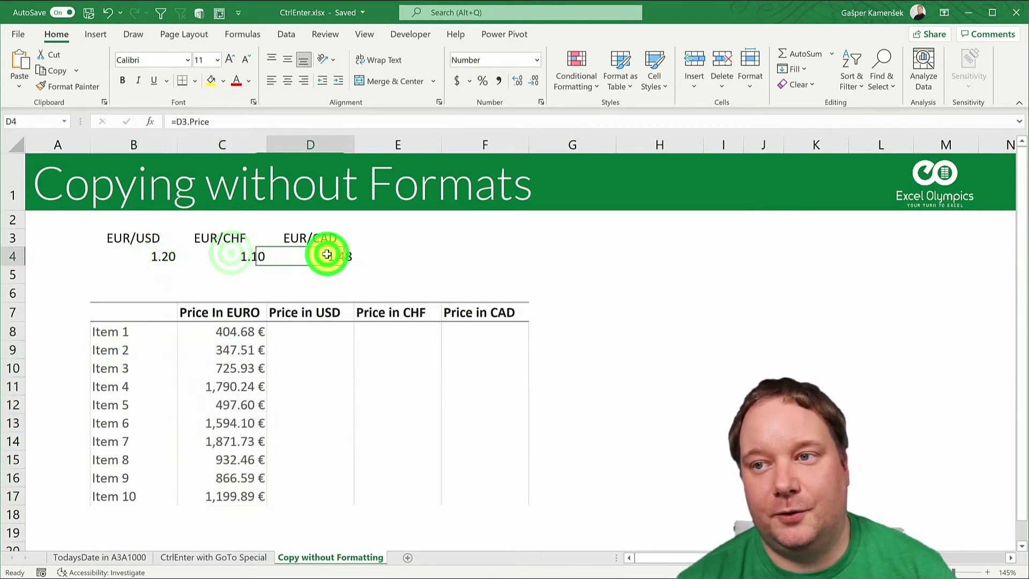
drag(310, 331, 509, 496)
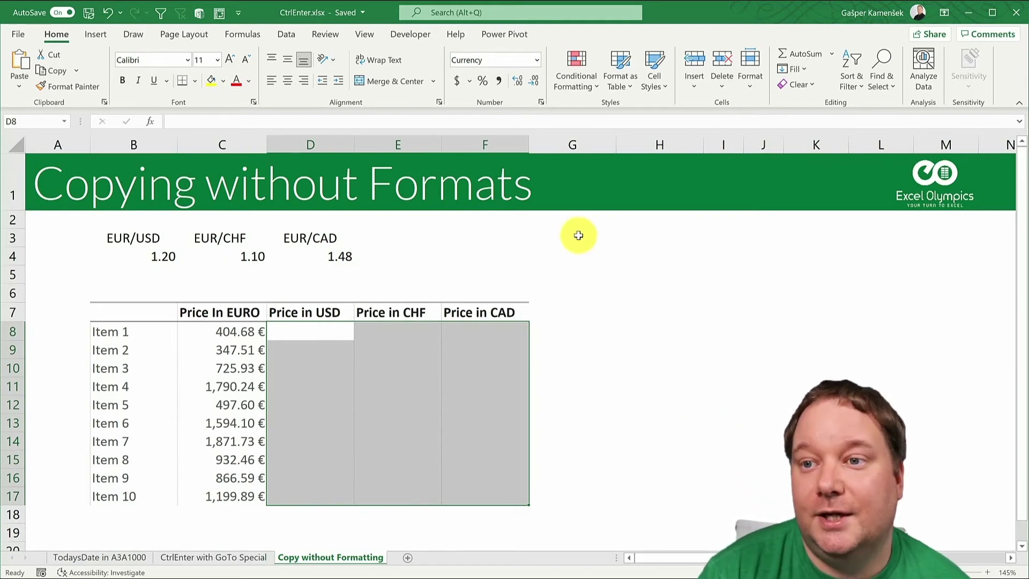
click(591, 345)
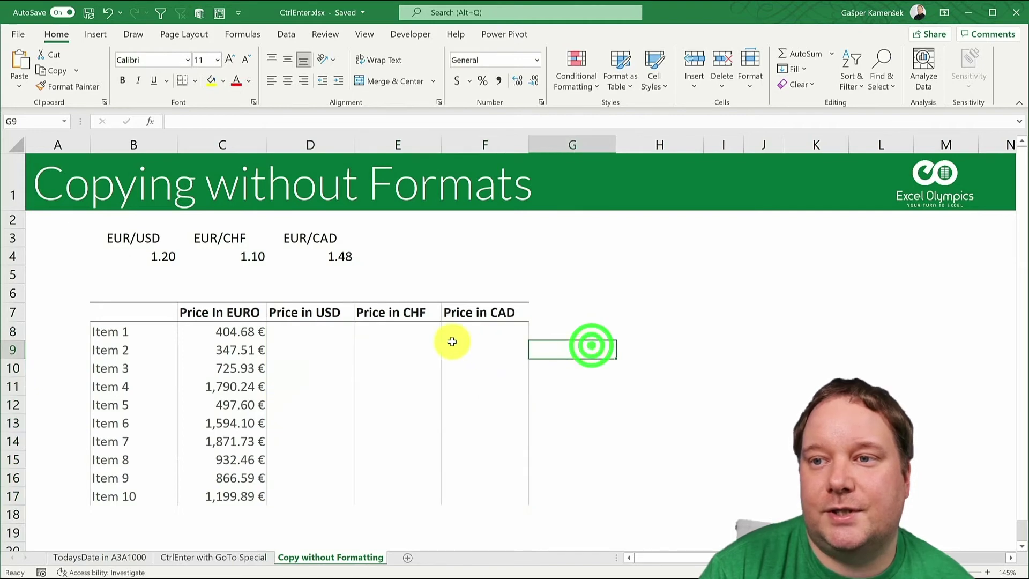
Fill D8:F17 with 1234 at once to check each column's currency format, and clear the values
drag(310, 329, 498, 494)
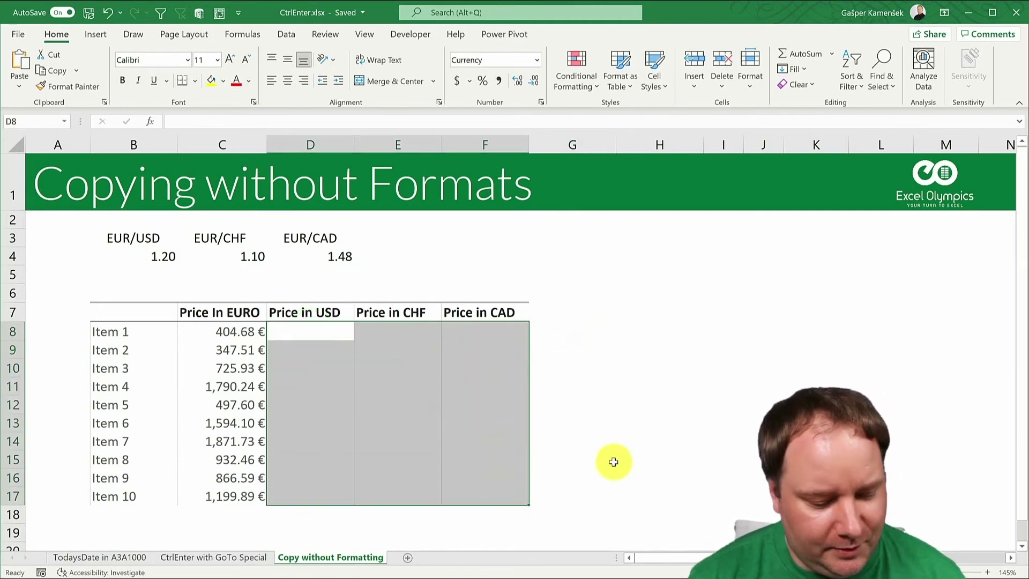
text(1234)
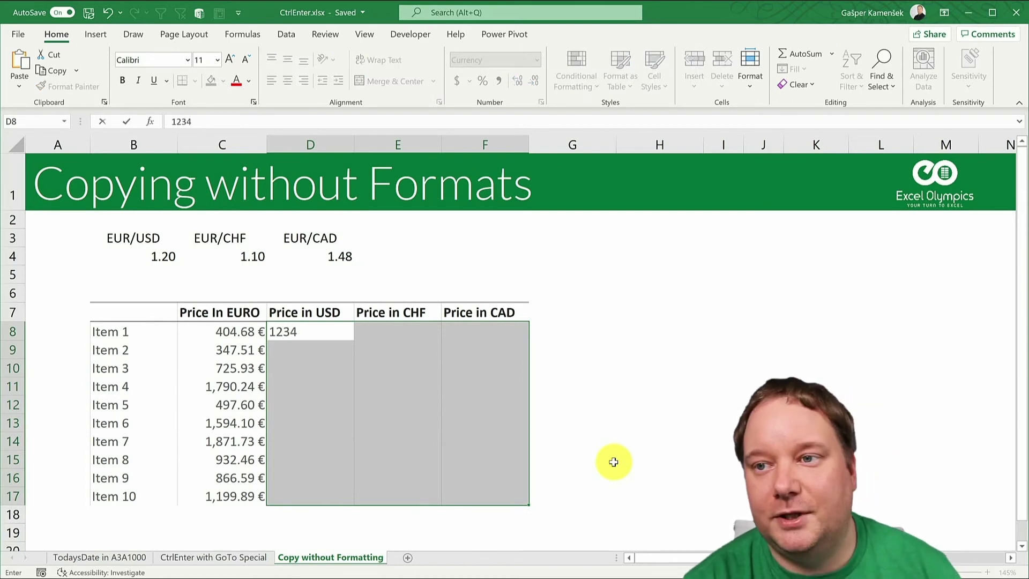
key(ctrl+Return)
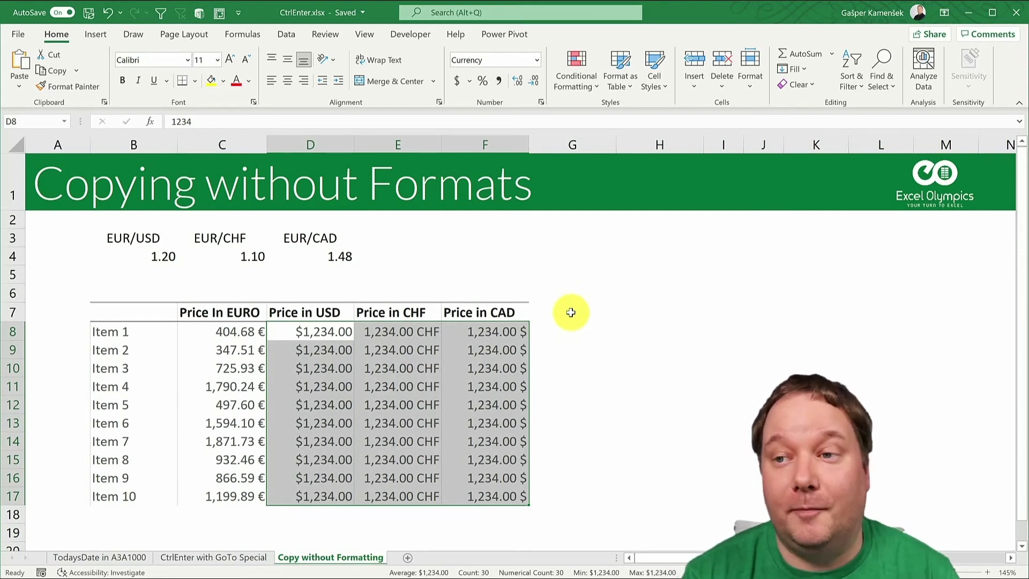
key(Delete)
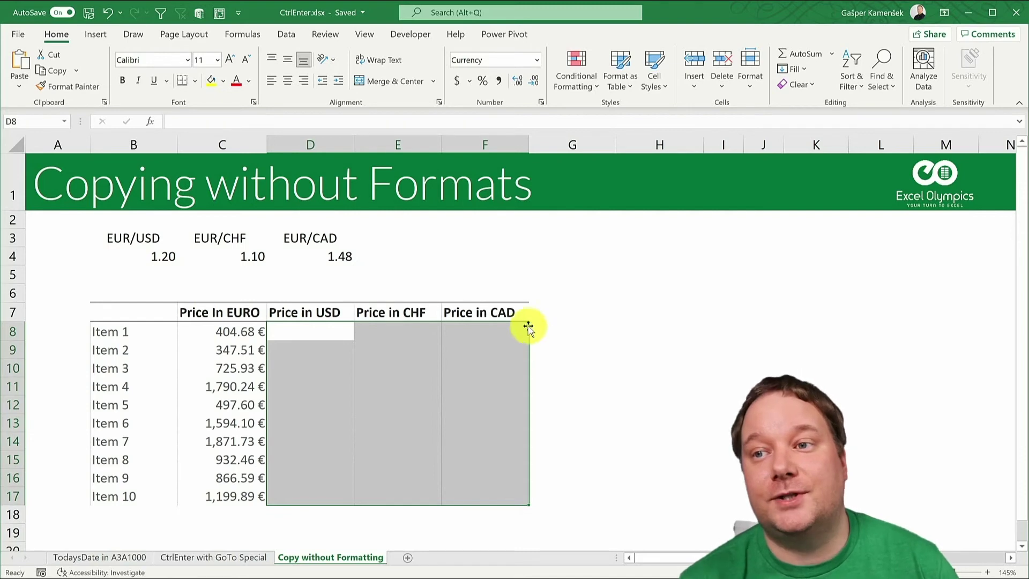
Start a formula in D8 that references Item 1's euro price in C8 with only the column locked, as $C8
click(339, 332)
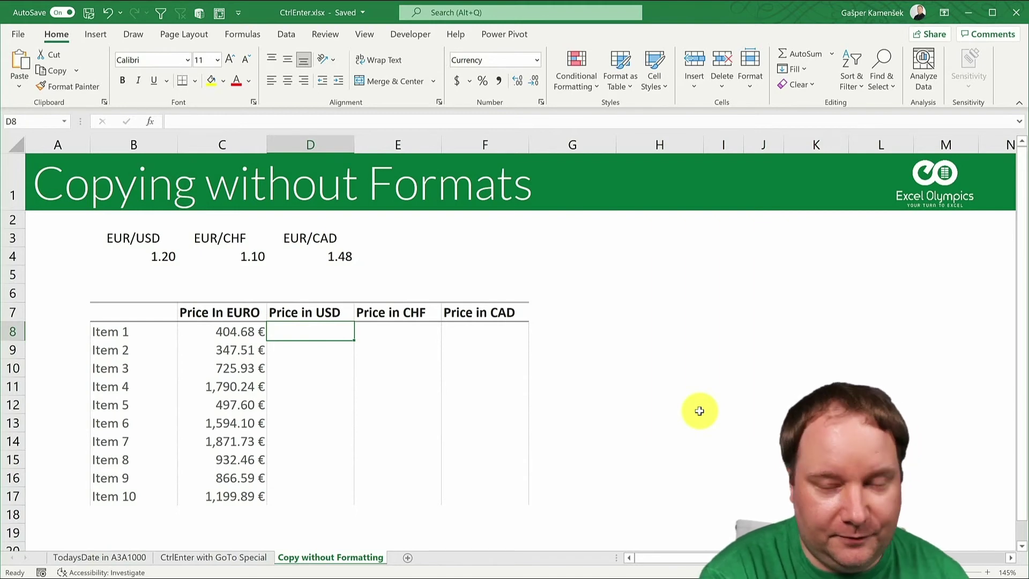
text(=)
key(Left)
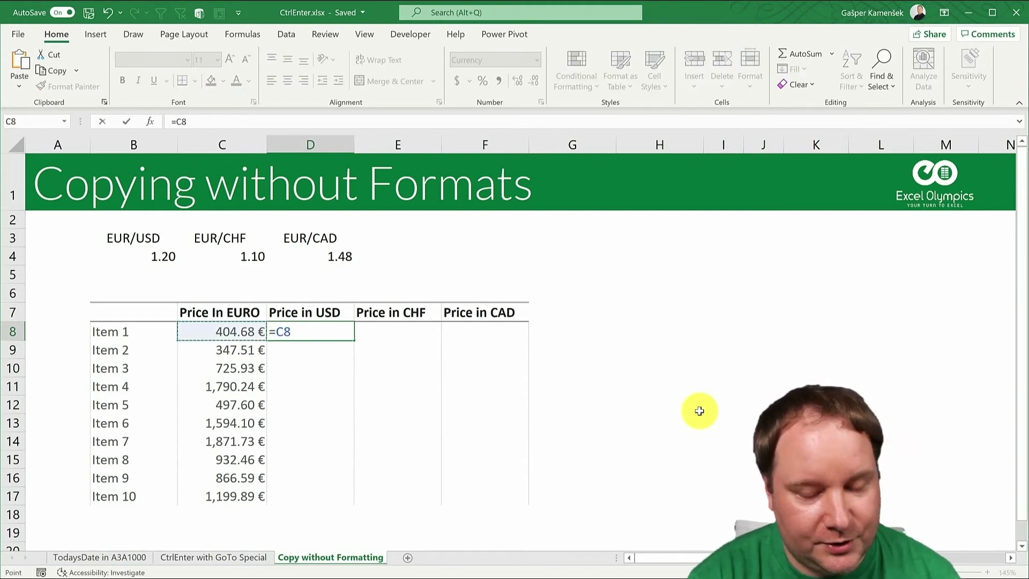
key(F4)
key(F4)
key(F4)
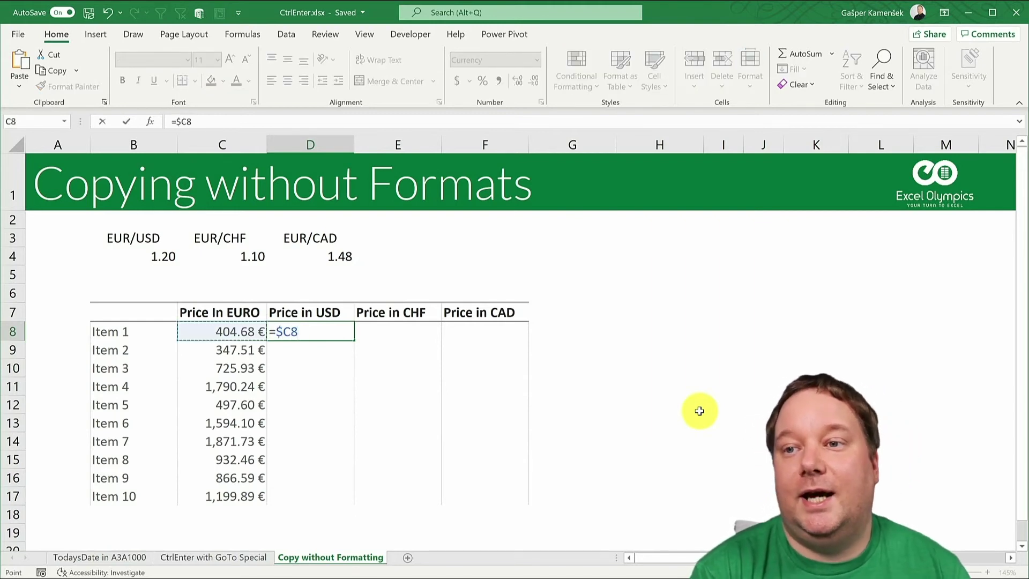
Multiply it by the EUR/USD rate in B4 with only the row locked, and enter =$C8*B$4 in D8
text(*)
key(Up)
key(Up)
key(Up)
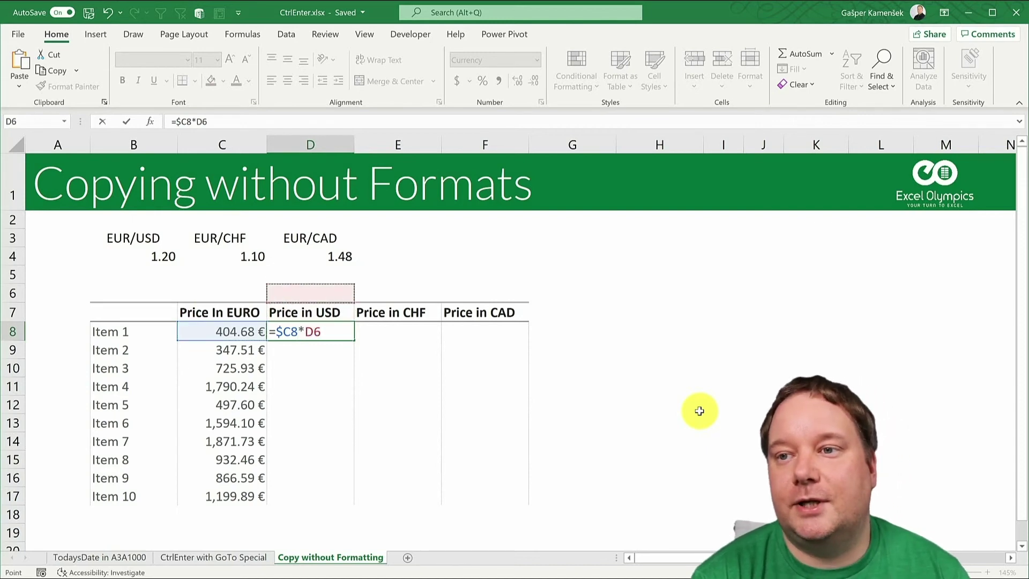
key(Up)
key(Left)
key(Left)
key(F4)
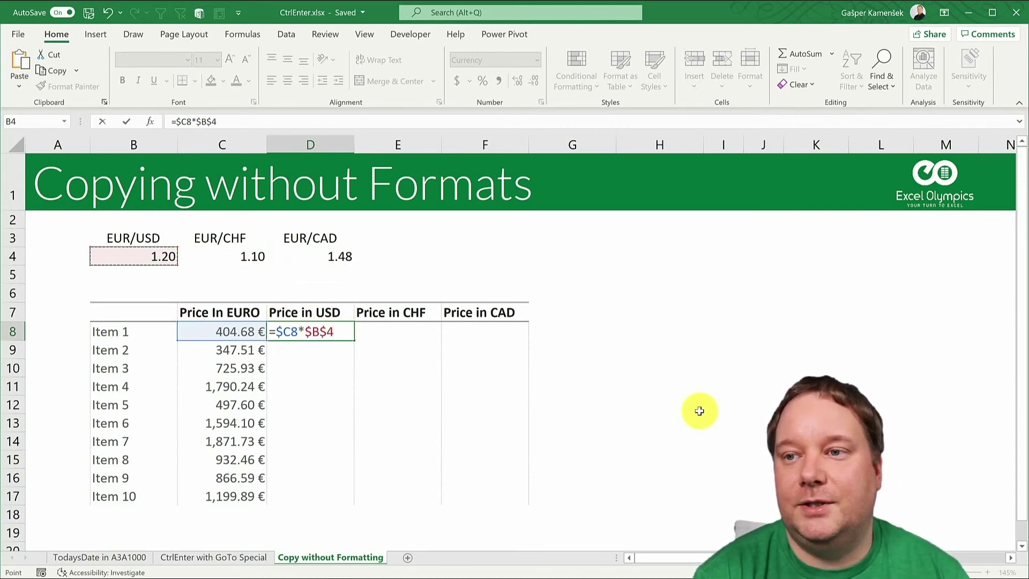
key(F4)
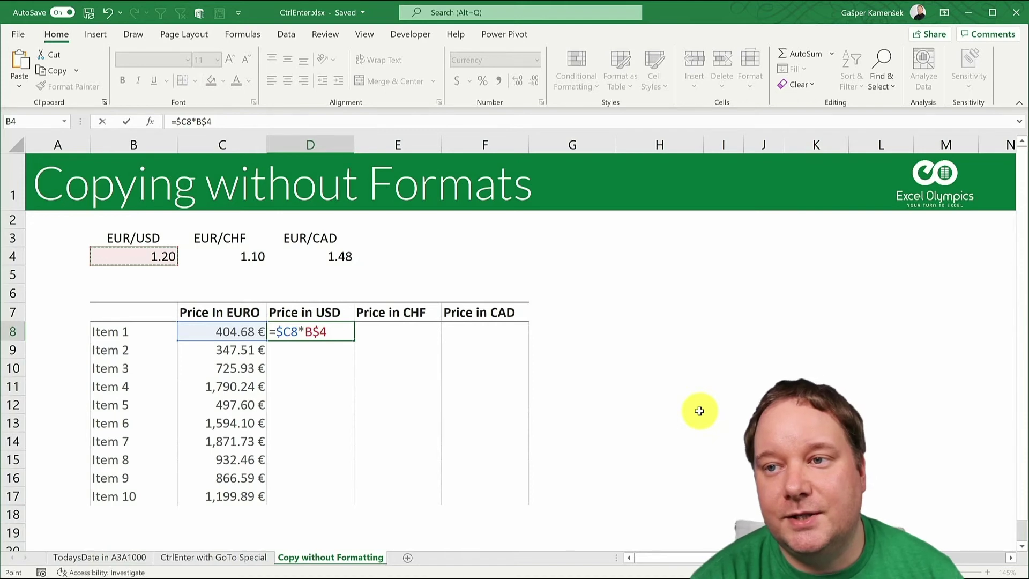
key(ctrl+Return)
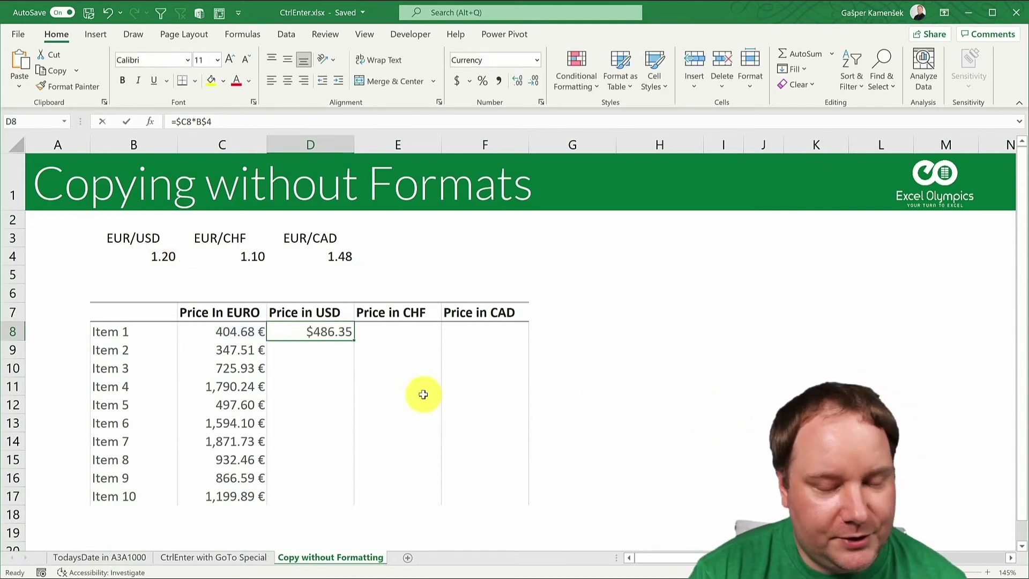
key(F2)
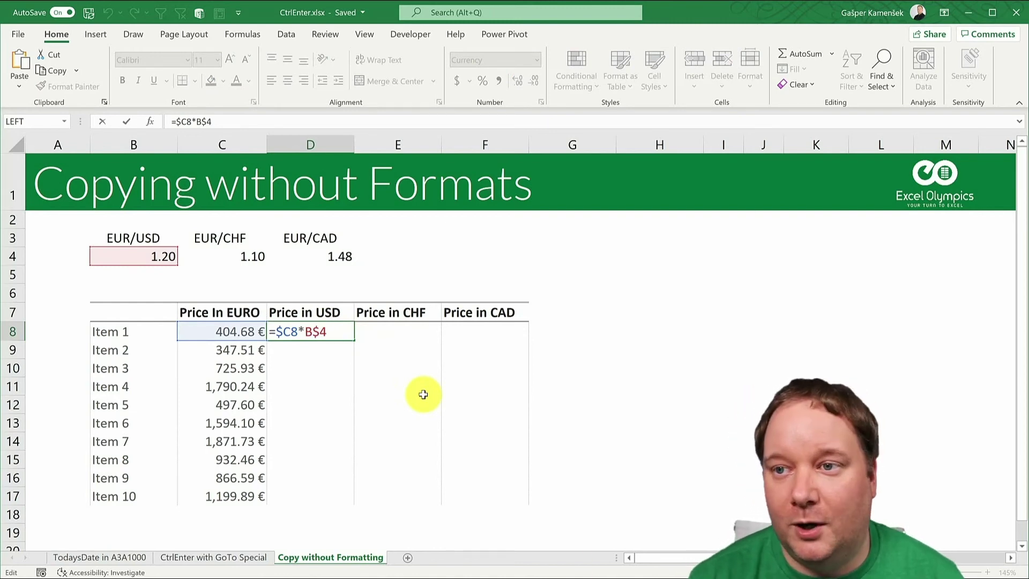
key(ctrl+Return)
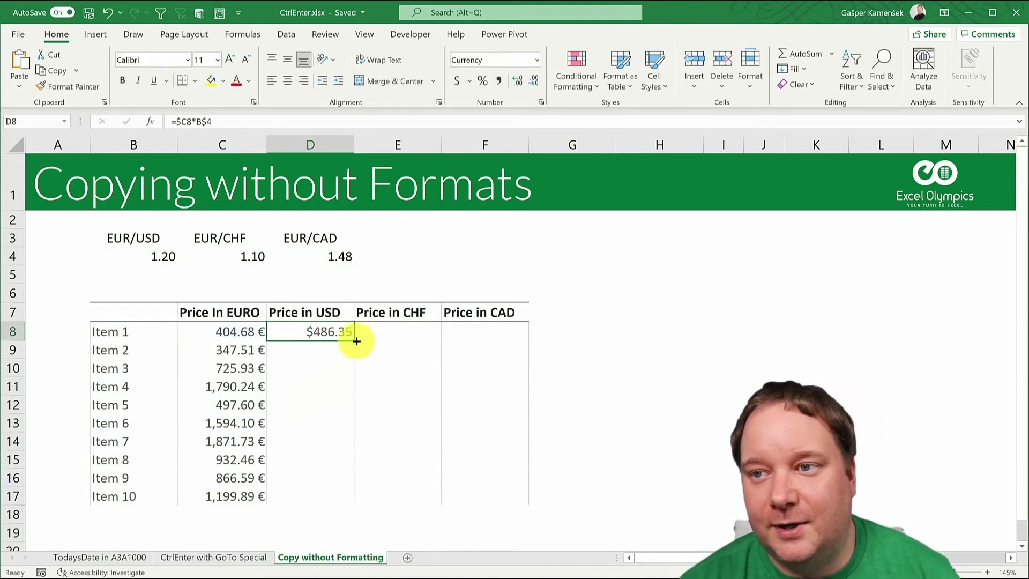
Try to copy the D8 formula across to F8 by filling right, and undo the fill
drag(356, 341, 505, 340)
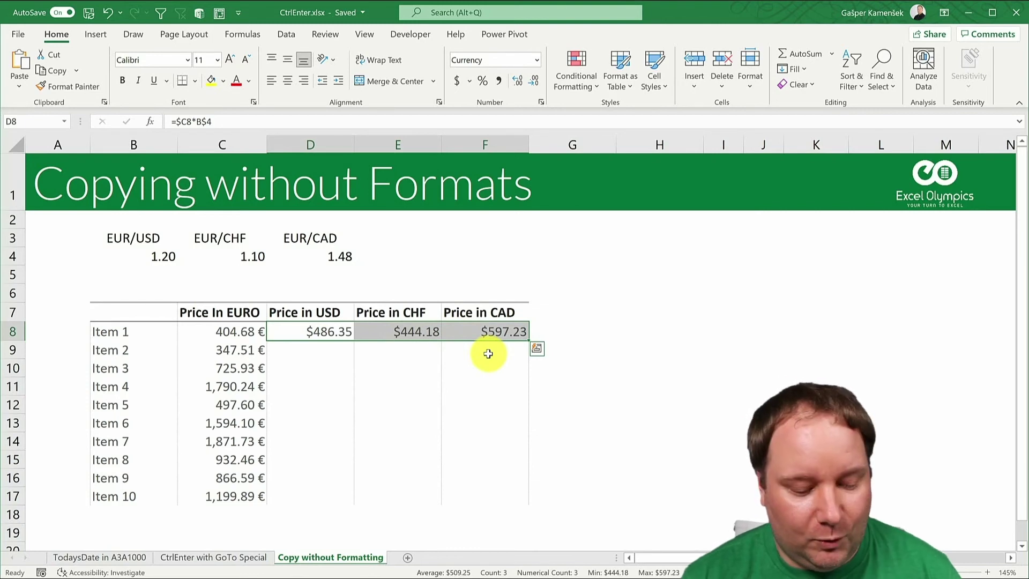
key(ctrl+q)
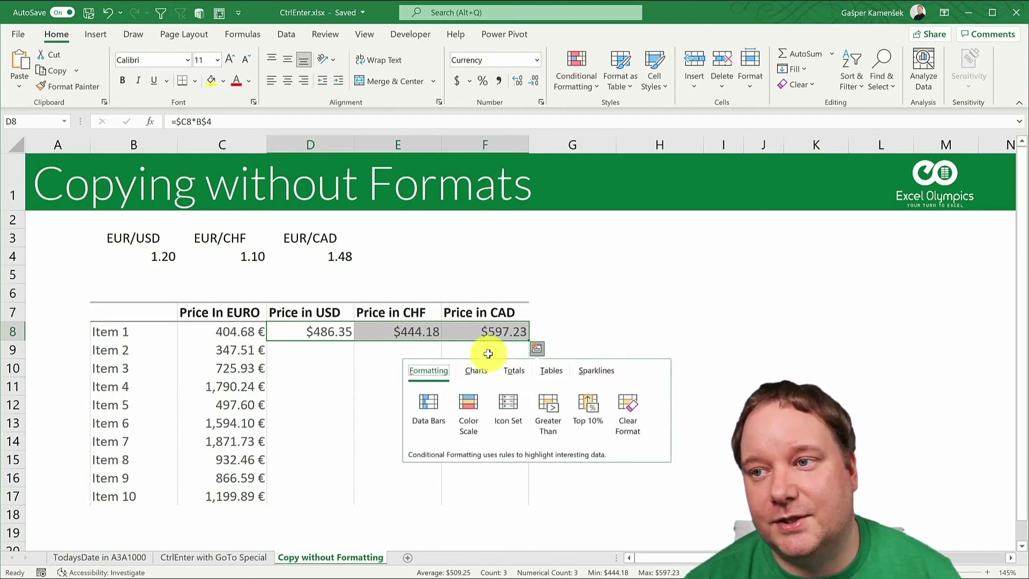
key(ctrl+z)
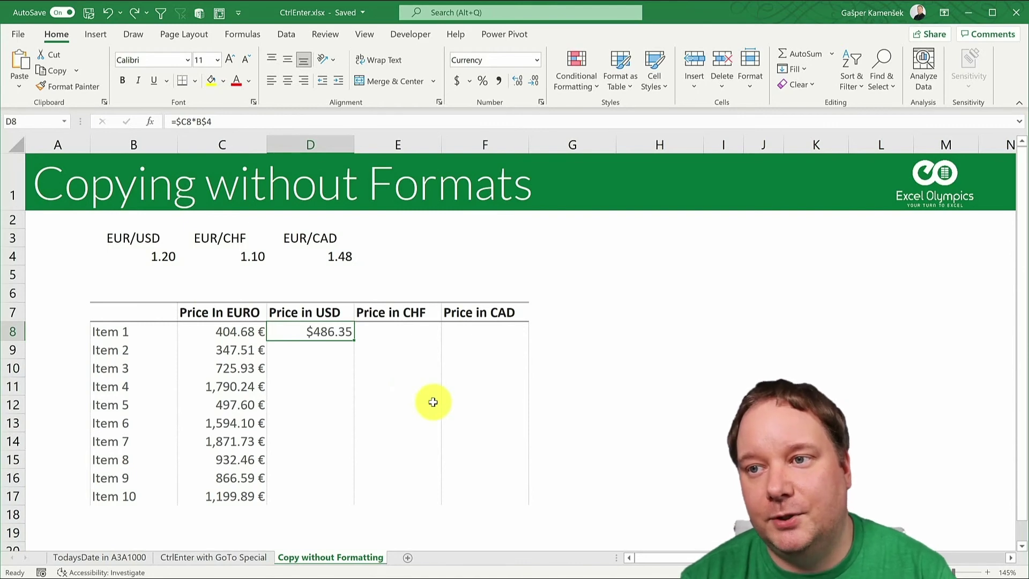
Enter D8's formula =$C8*B$4 into the whole range D8:F17 at once, without copying D8's currency format
drag(310, 332, 473, 485)
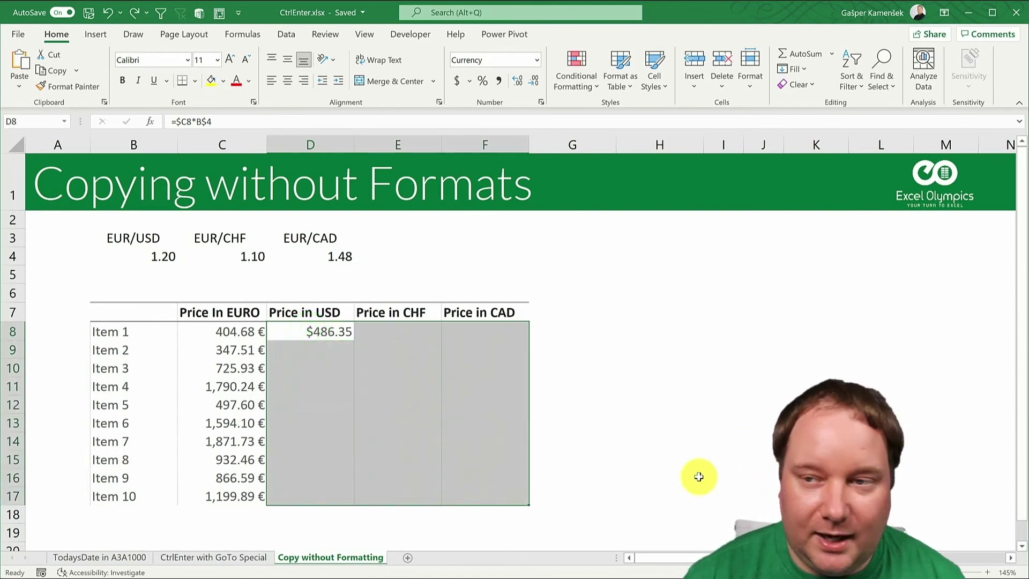
key(F2)
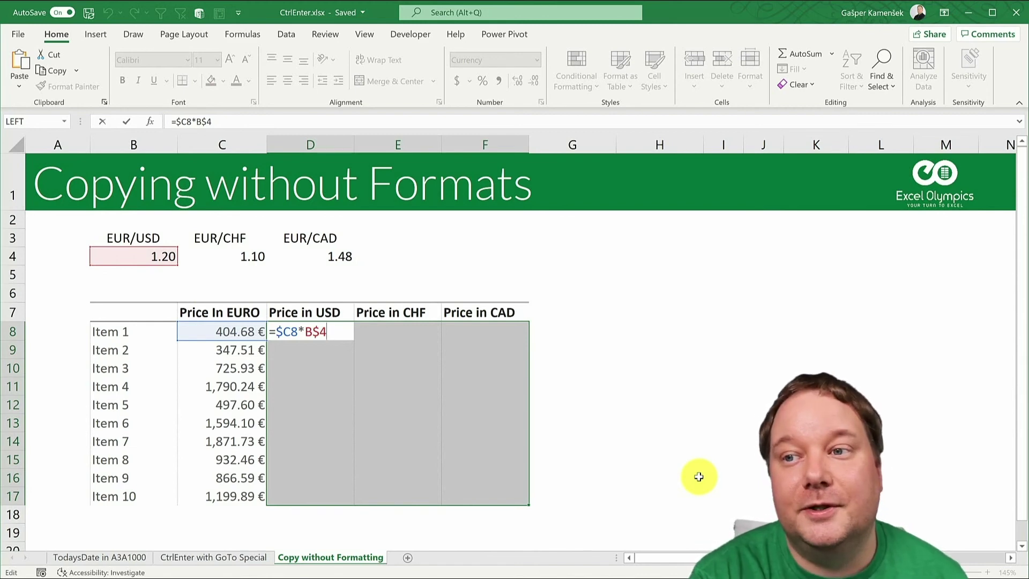
key(ctrl+Return)
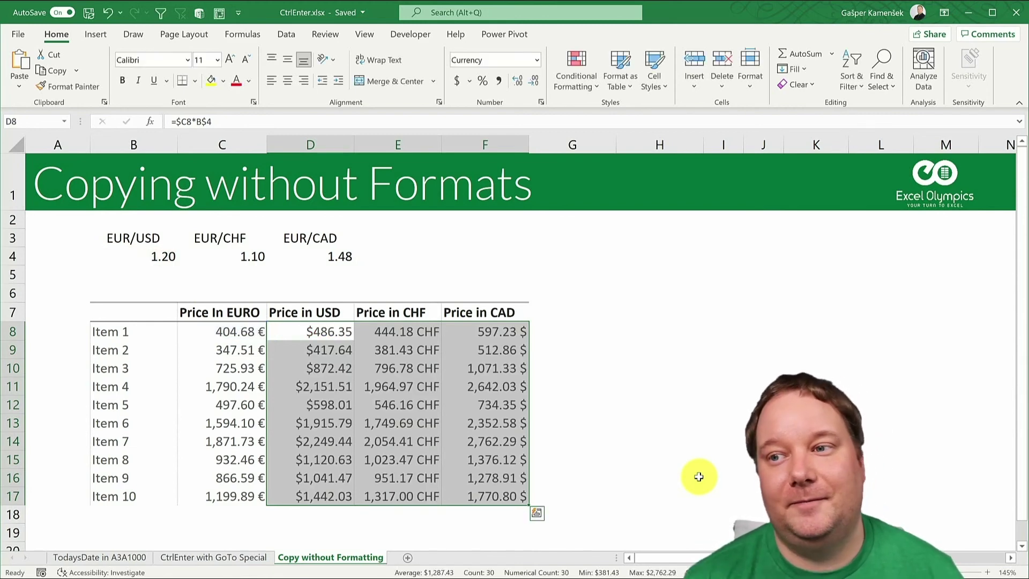